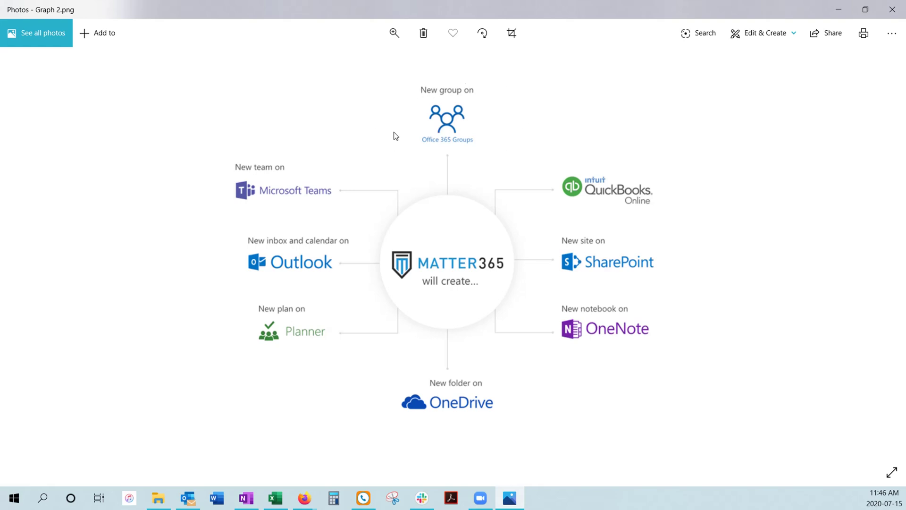
click(839, 10)
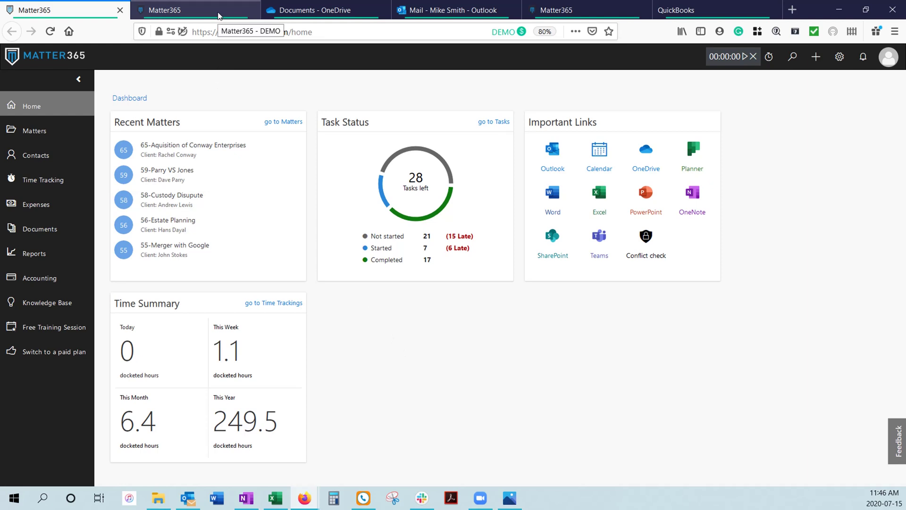
Show matter 43's dashboard and review the client, responsible attorney, owners and members in Matter Details
click(218, 16)
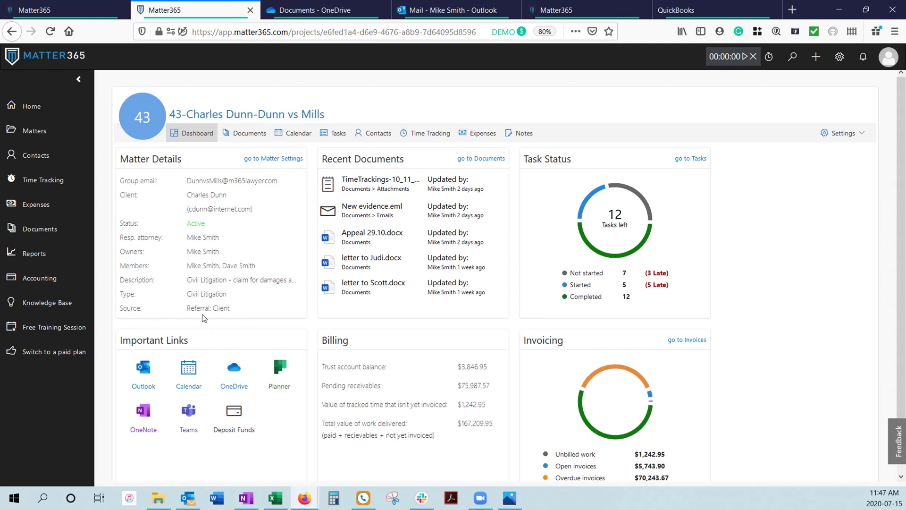
drag(187, 195, 226, 202)
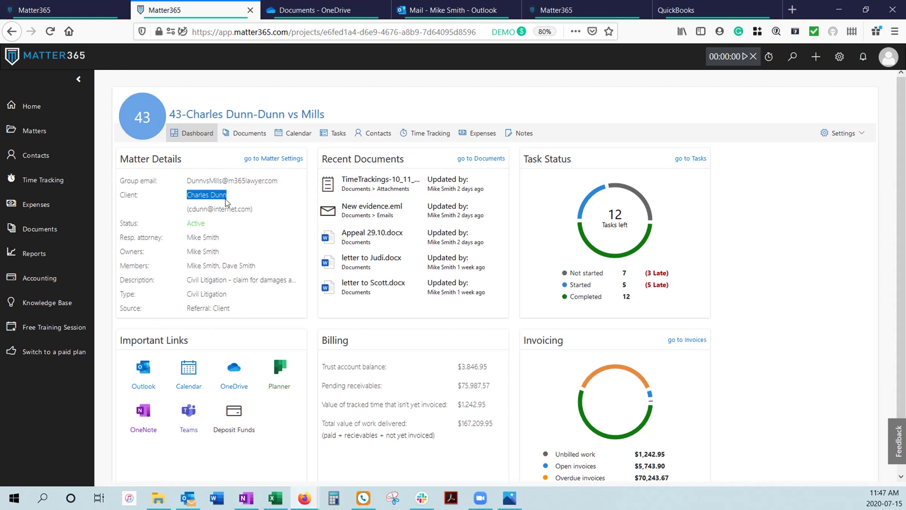
drag(187, 238, 220, 239)
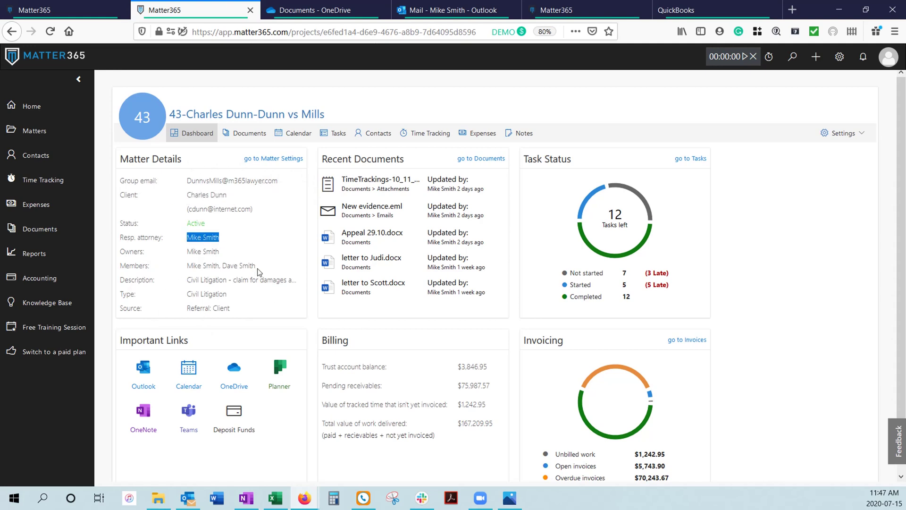
drag(257, 269, 187, 255)
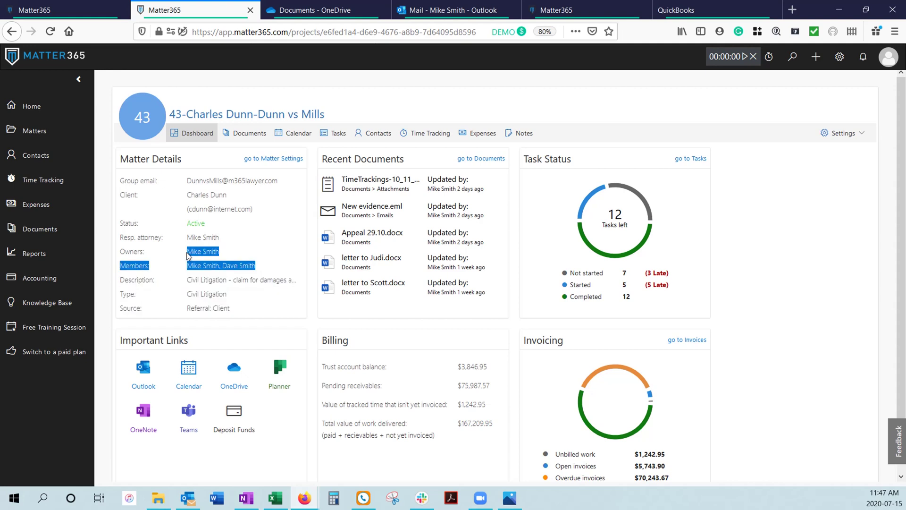
click(311, 325)
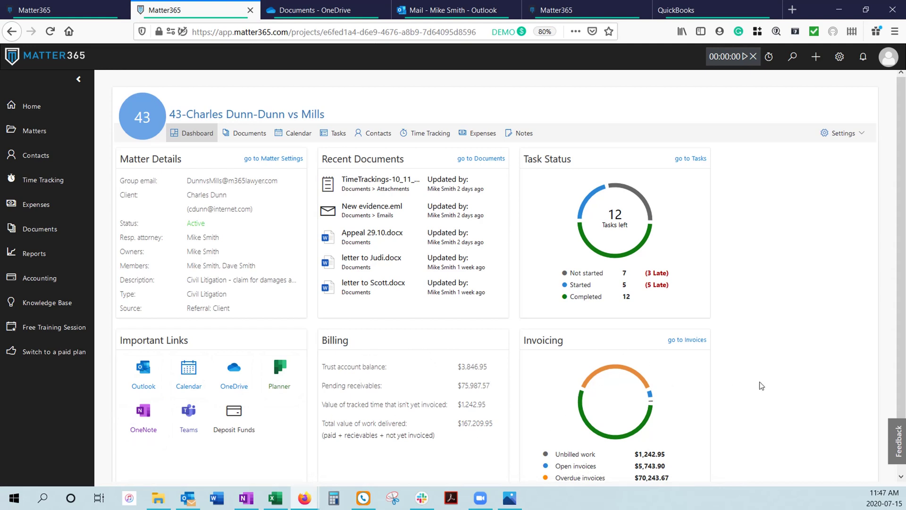
scroll(763, 384, down, 2)
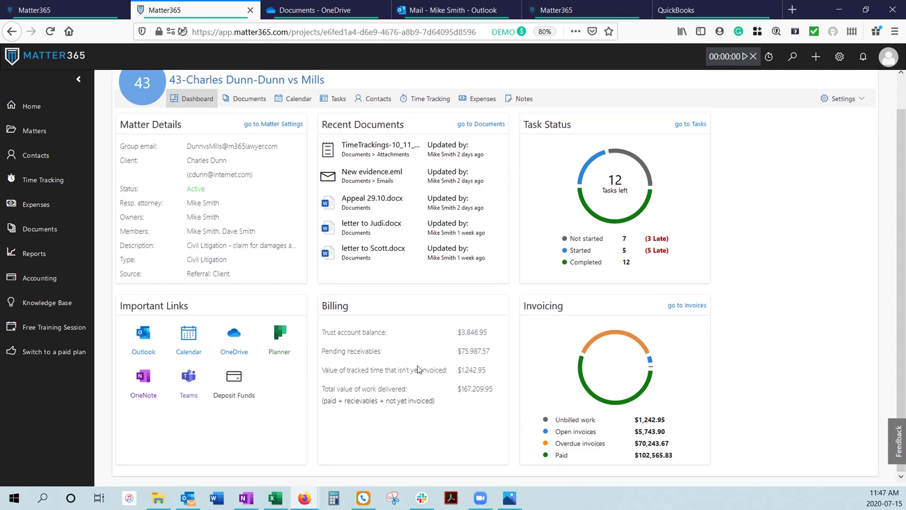
scroll(417, 368, up, 1)
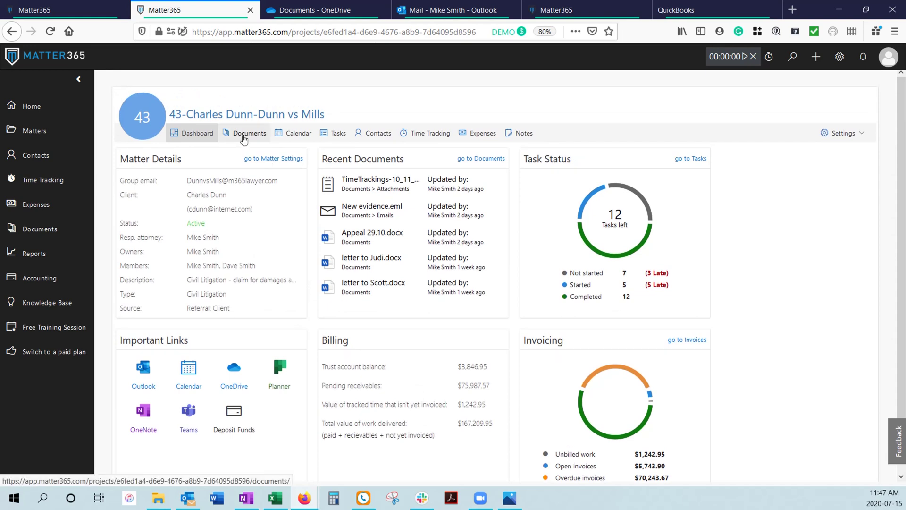
Open matter 43's Documents tab and scroll through its folders and files
click(243, 134)
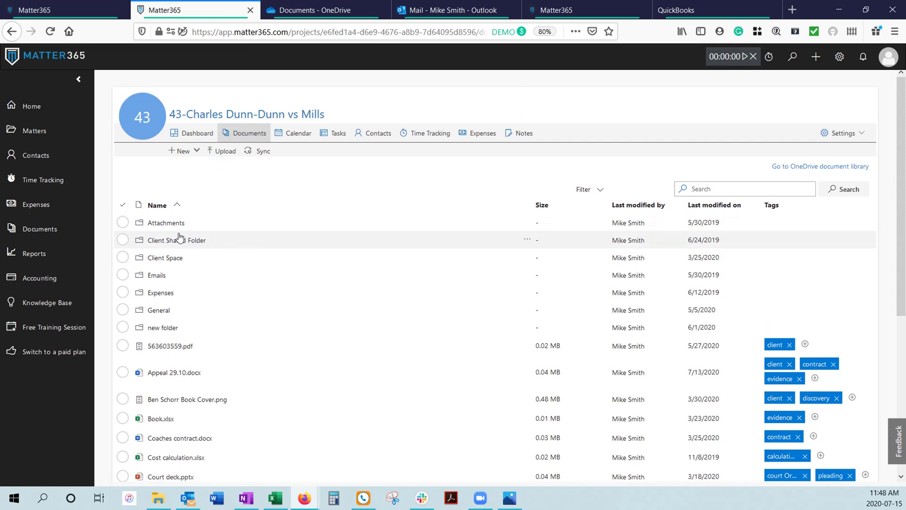
scroll(210, 371, down, 5)
scroll(211, 371, down, 1)
scroll(208, 373, up, 6)
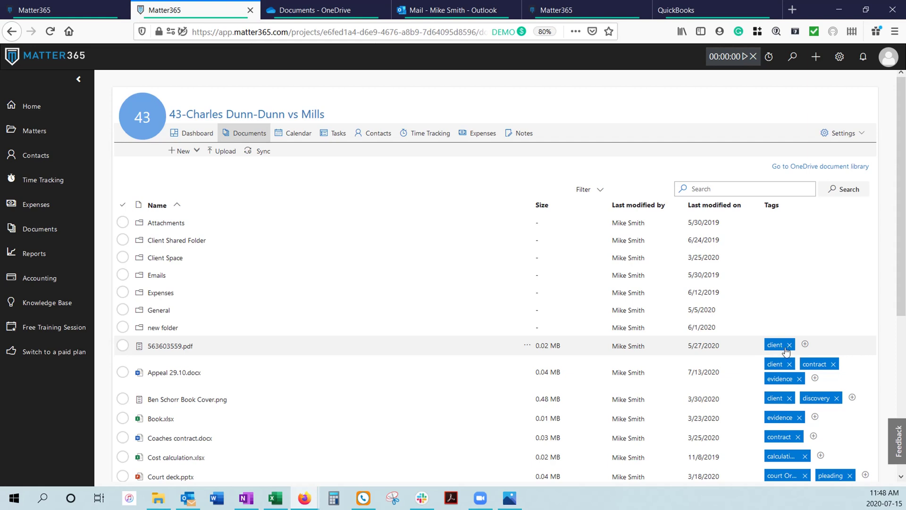
Filter the documents by the client and contract tags, then remove both tag filters
click(590, 192)
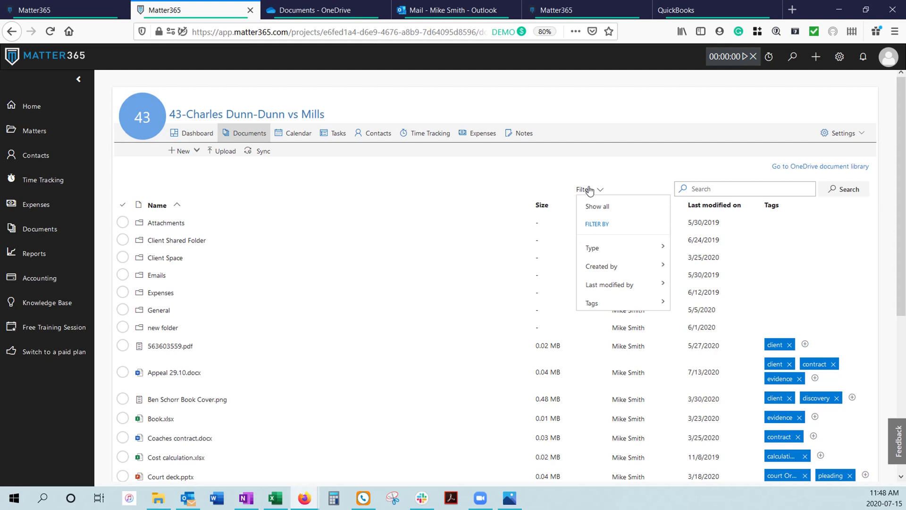
click(597, 306)
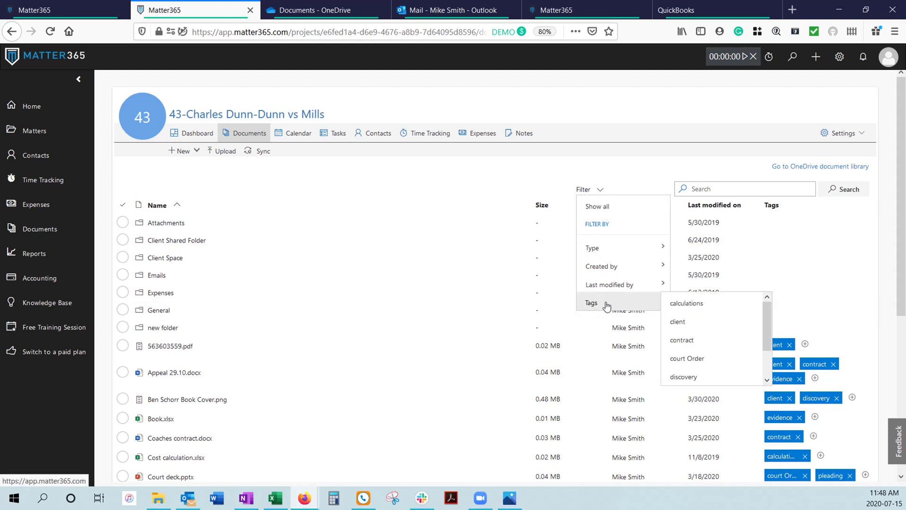
click(704, 318)
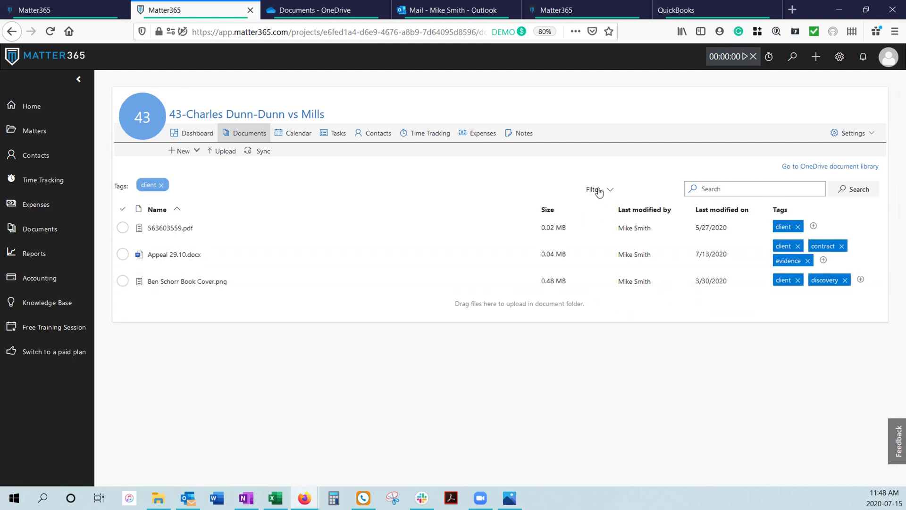
click(606, 190)
click(612, 304)
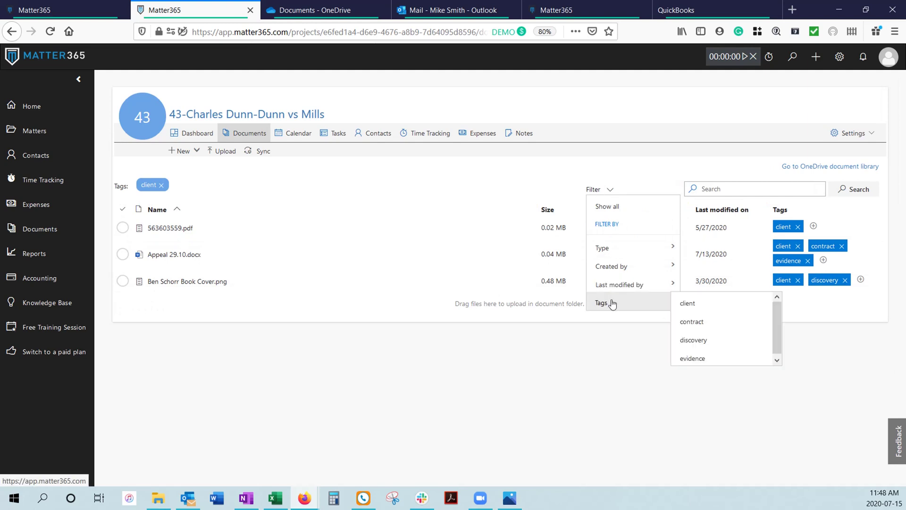
click(713, 322)
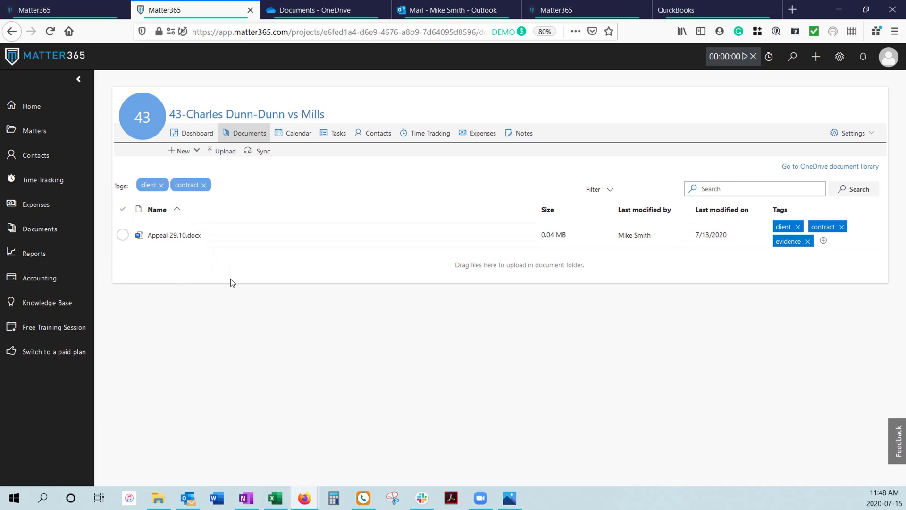
click(203, 186)
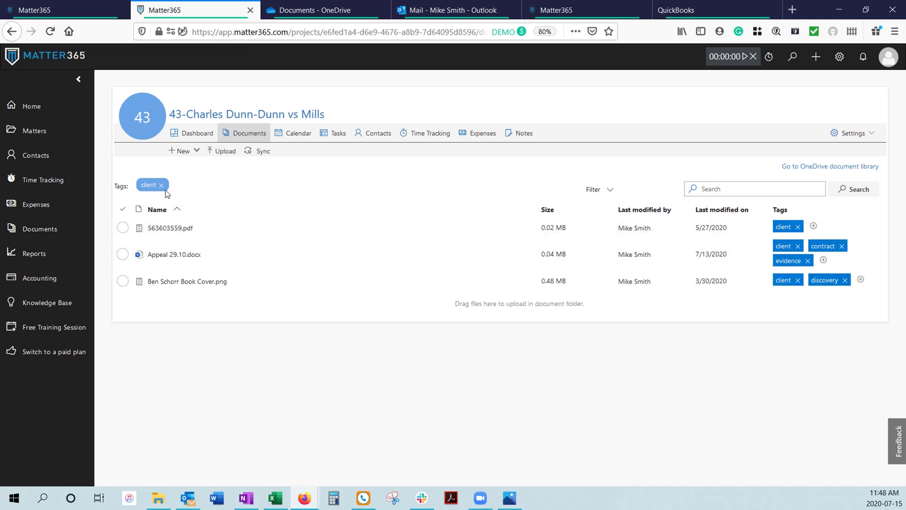
click(161, 185)
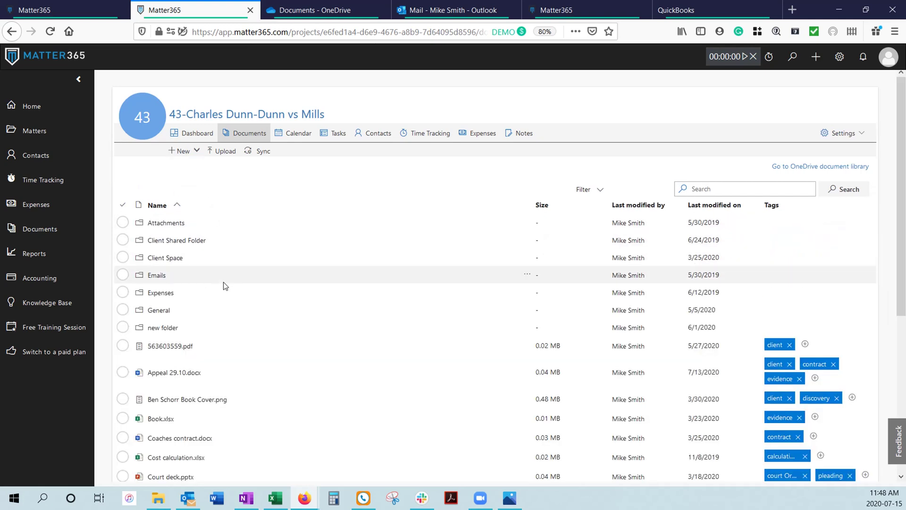
click(185, 152)
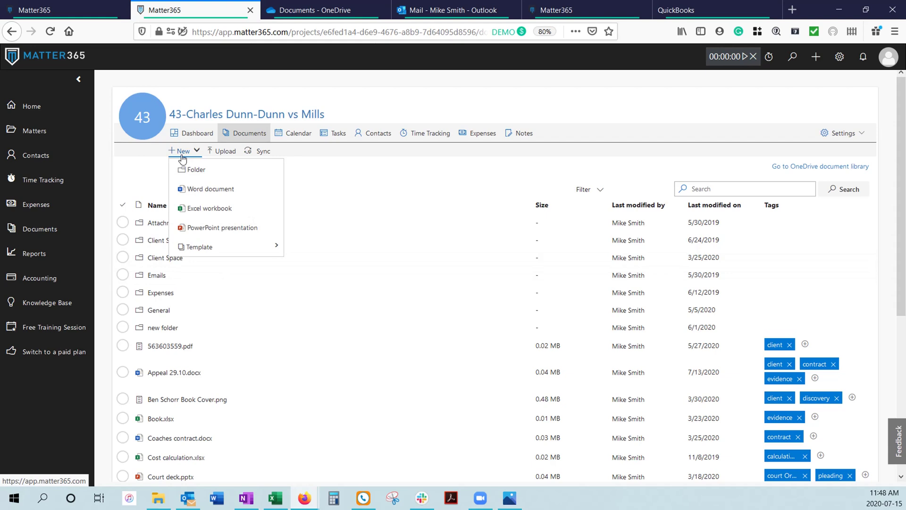
click(216, 254)
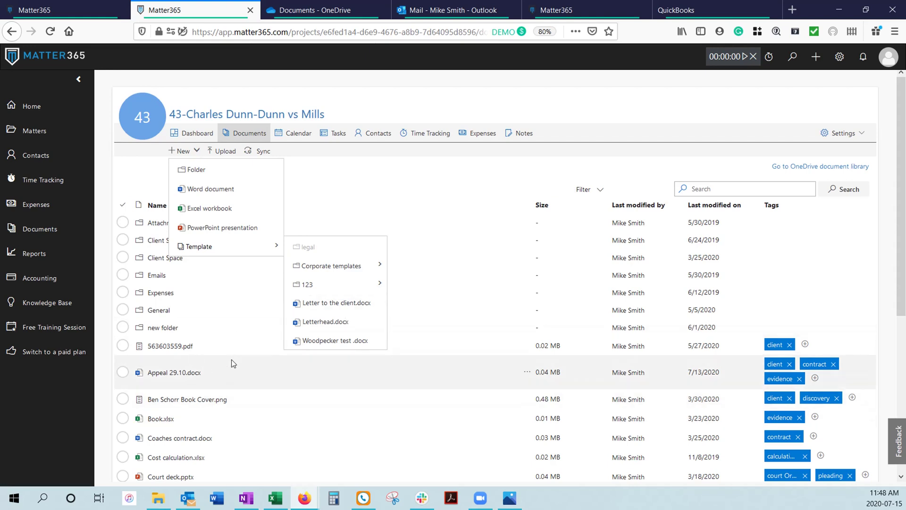
click(359, 184)
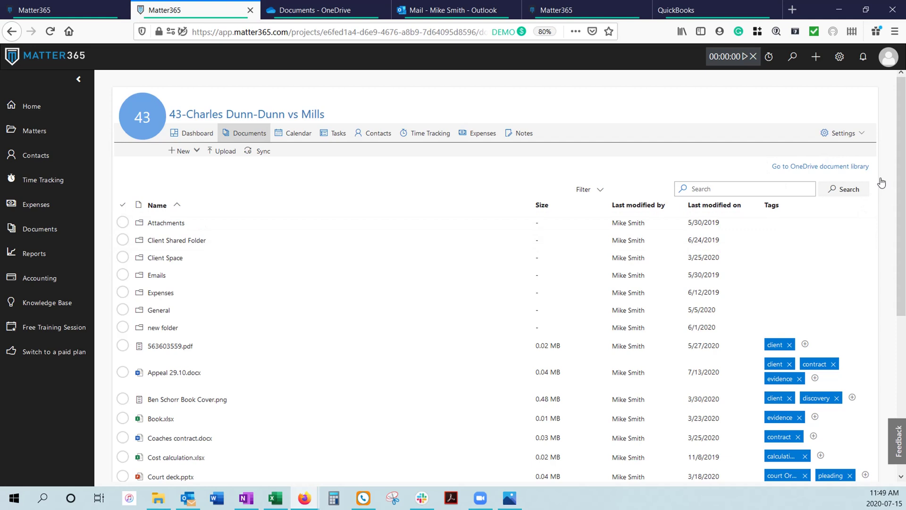
Show matter 43's OneDrive Documents library and the actions menu for Appeal 29.10.docx
click(341, 12)
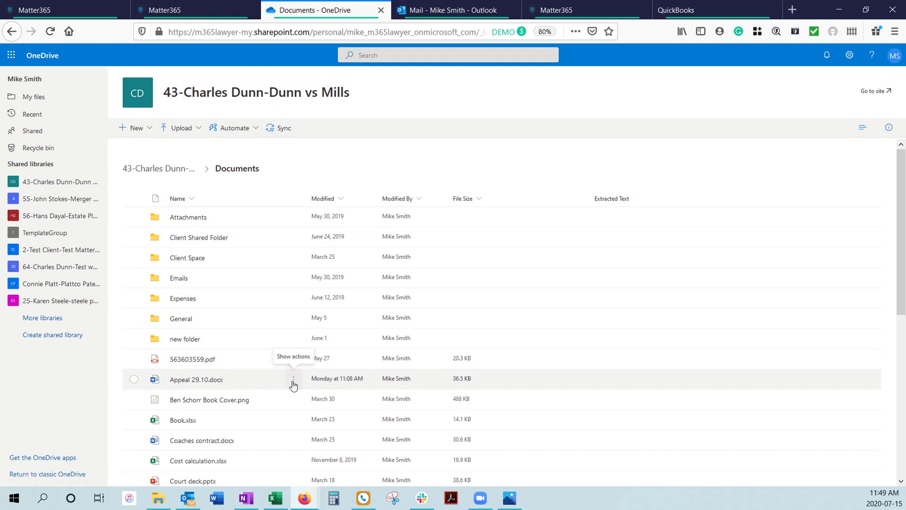
click(293, 382)
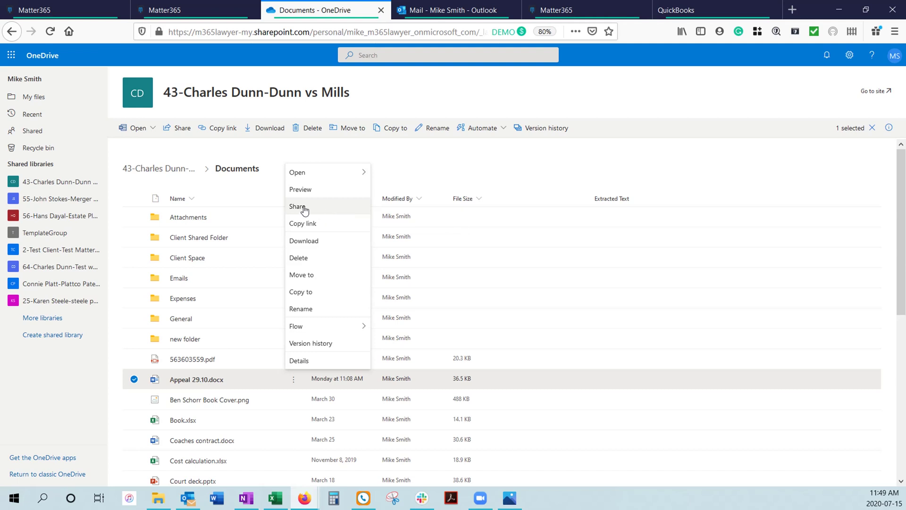
click(315, 345)
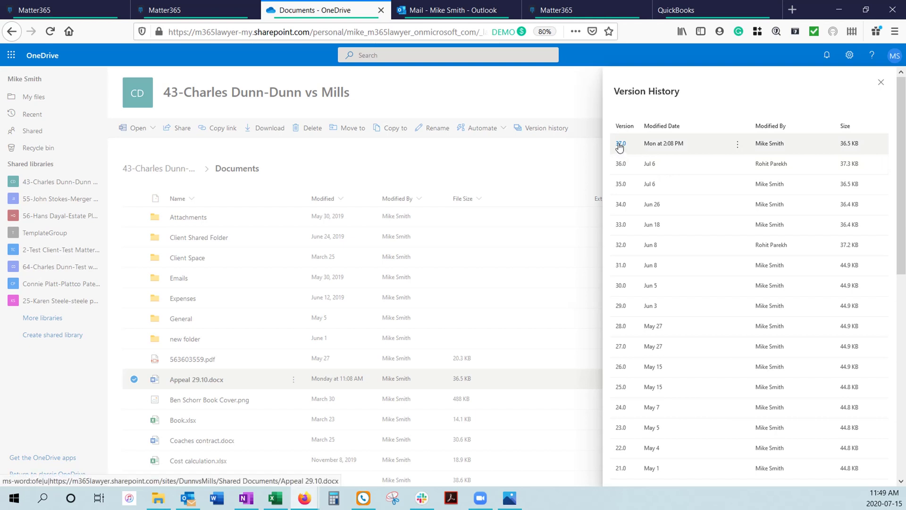
click(737, 165)
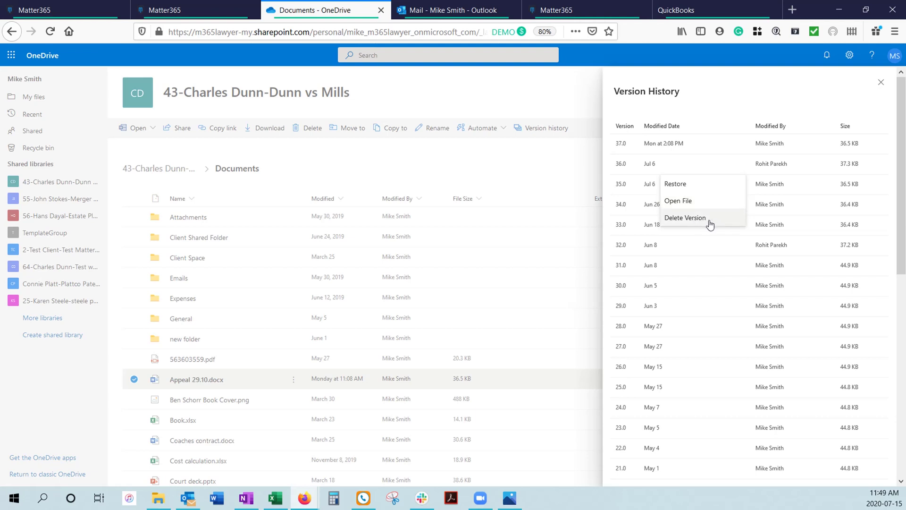
click(758, 101)
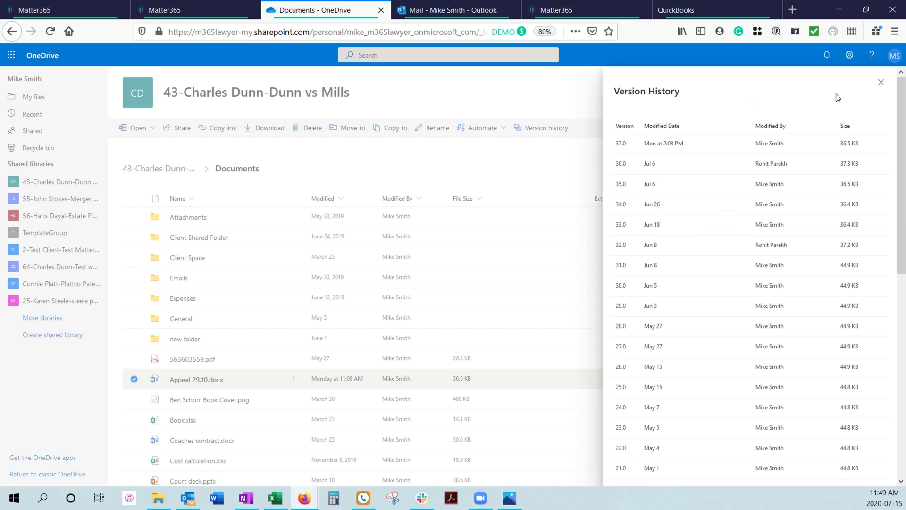
click(881, 85)
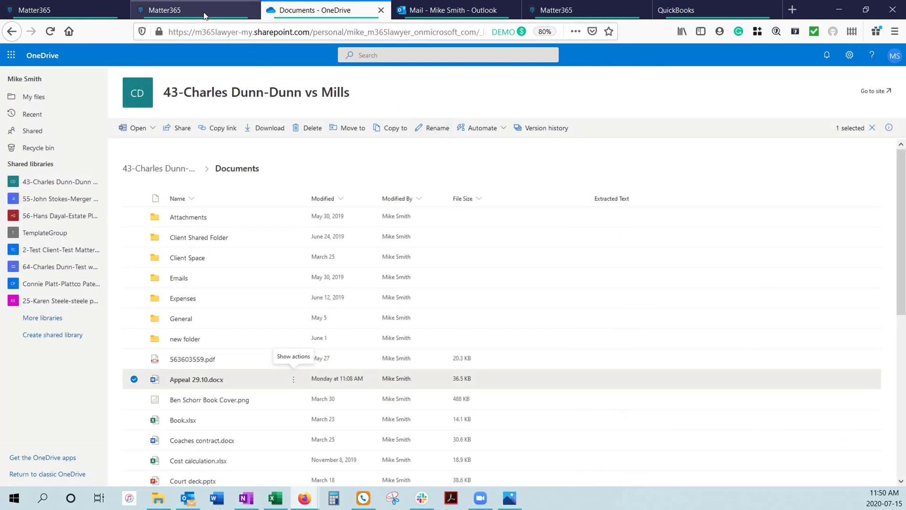
Switch to the Mail - Outlook browser tab
click(497, 12)
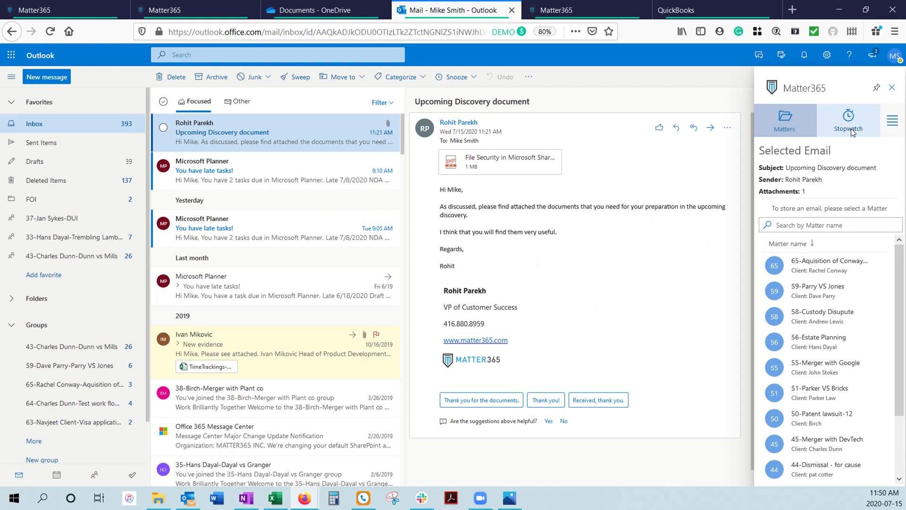
Search 'dunn', choose the 43-Dunn vs Mills matter, store the email, and acknowledge the confirmation
click(830, 225)
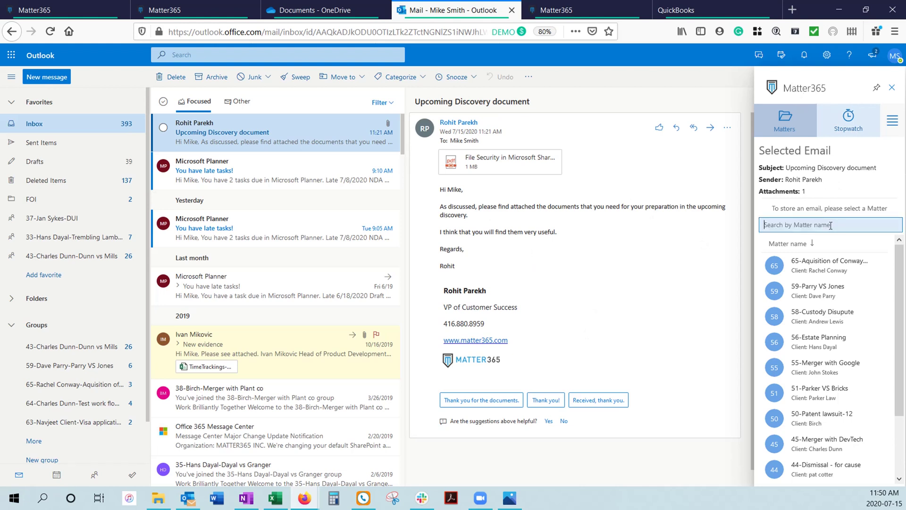
text(dunn)
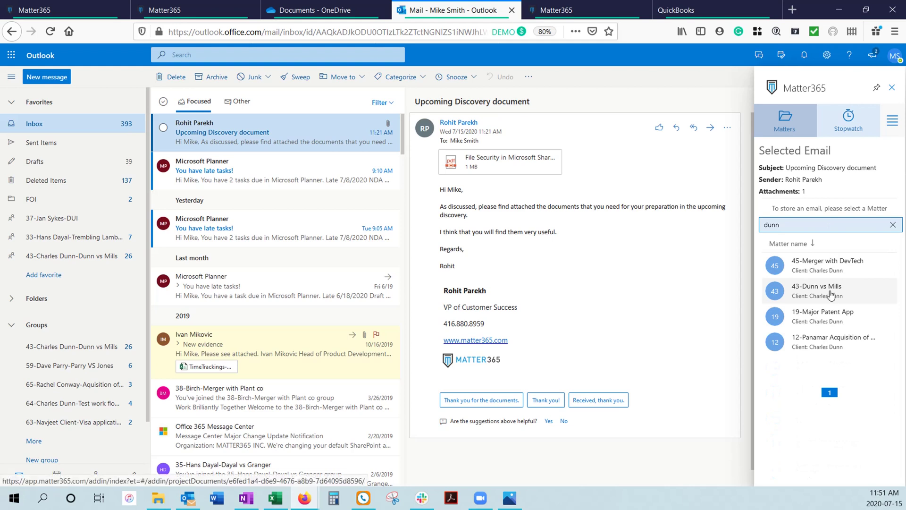
click(832, 294)
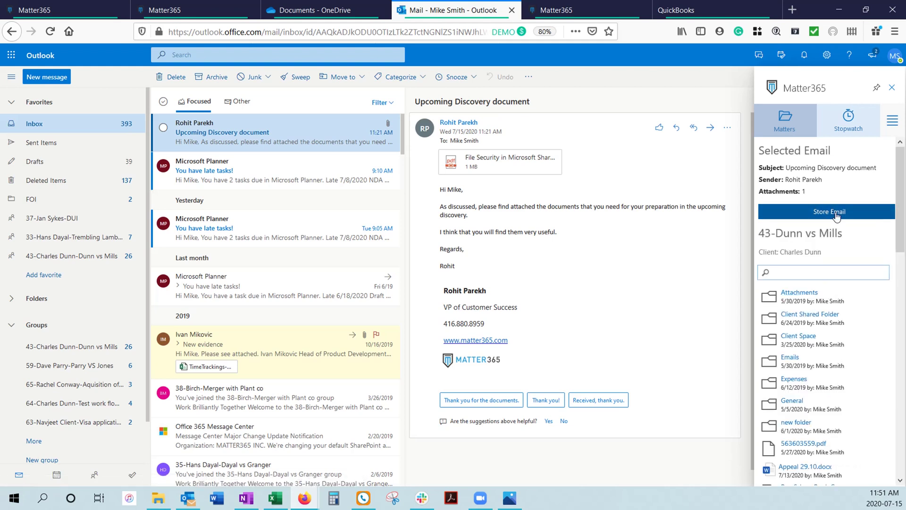
click(837, 216)
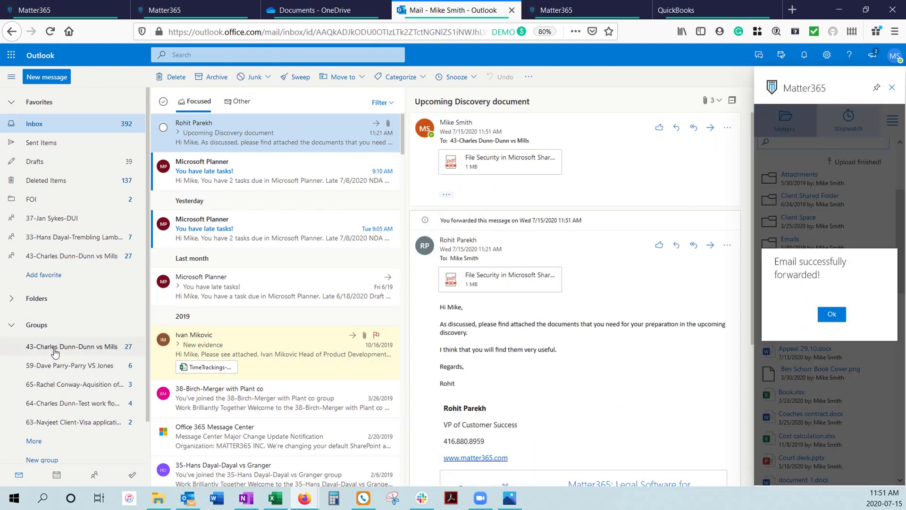
click(832, 315)
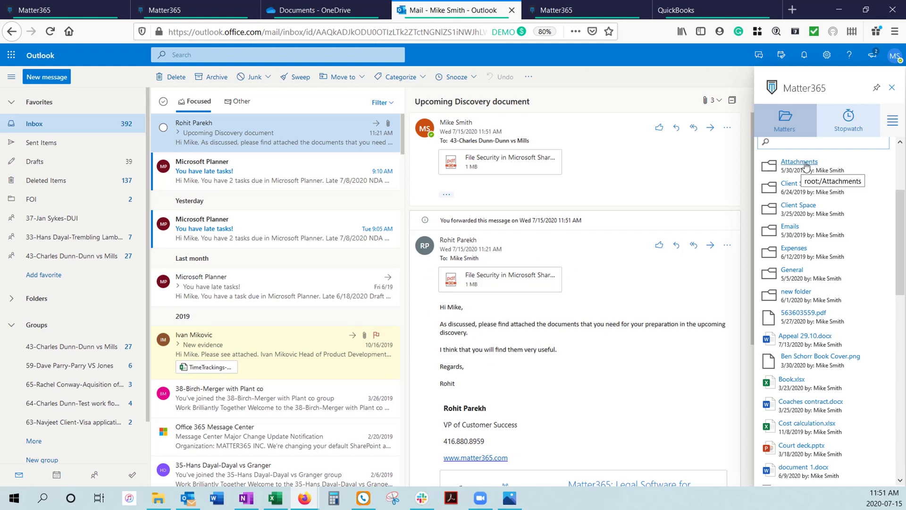
click(335, 10)
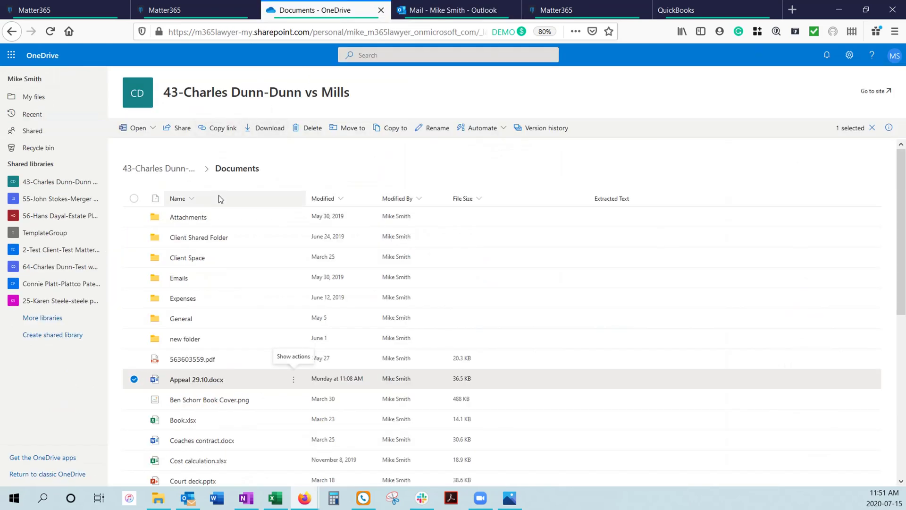
click(180, 220)
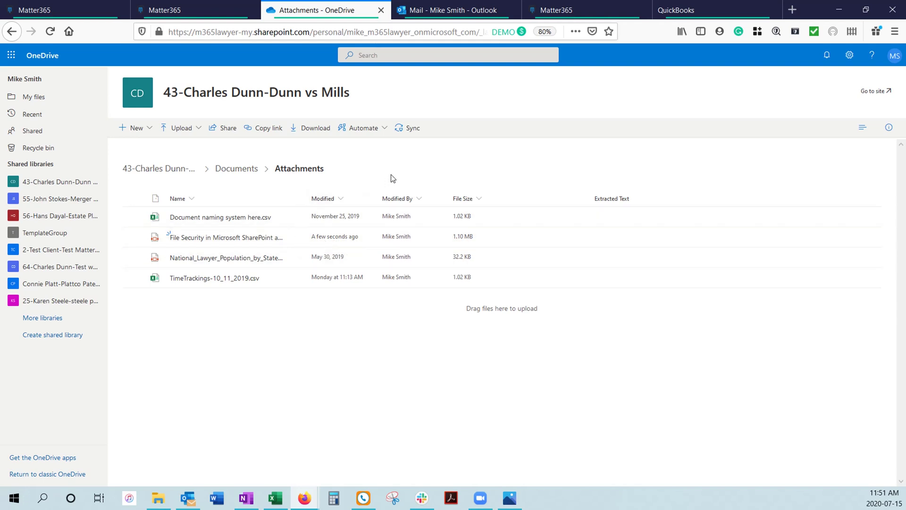
click(450, 10)
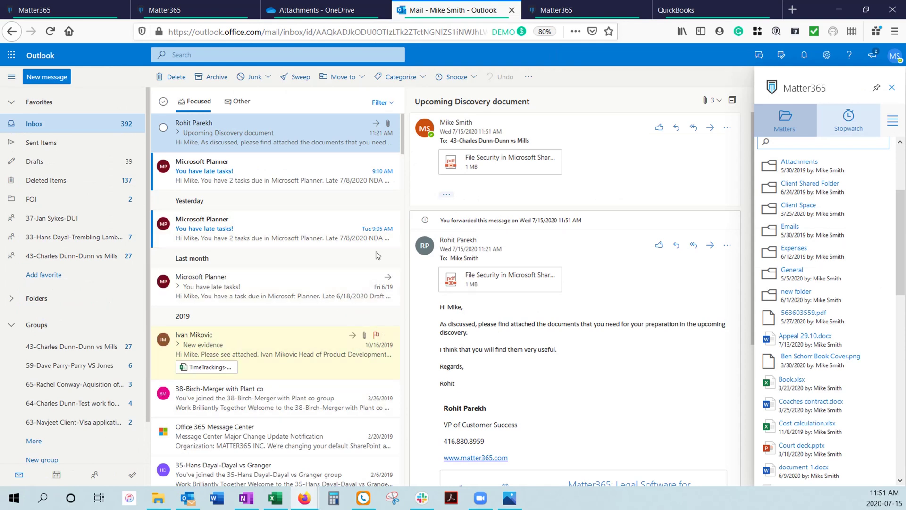
Send 'test email send' to the discovery email's sender, copying the Dunn vs Mills matter group
click(49, 79)
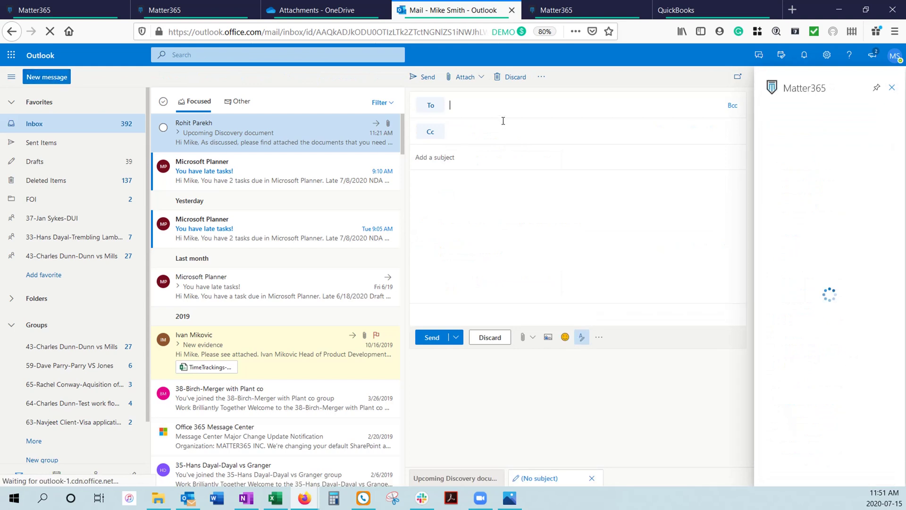
text(ro)
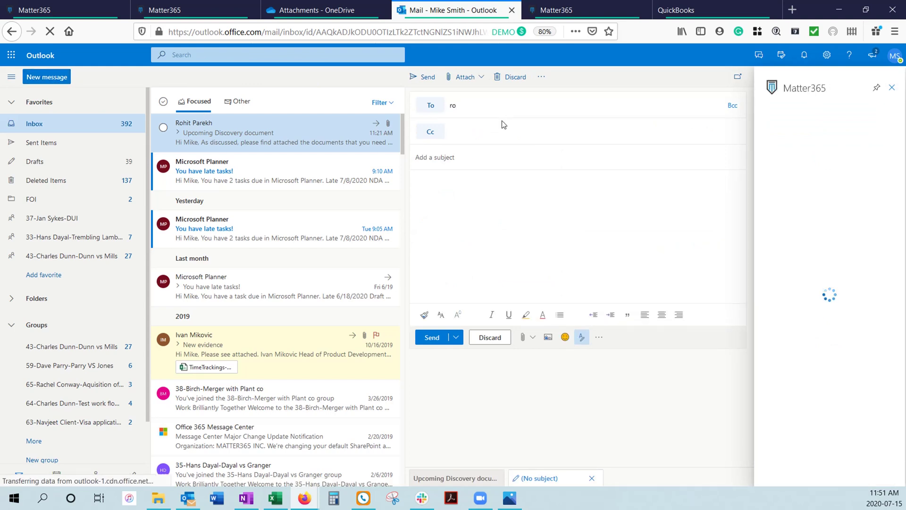
text(hot)
drag(466, 106, 462, 106)
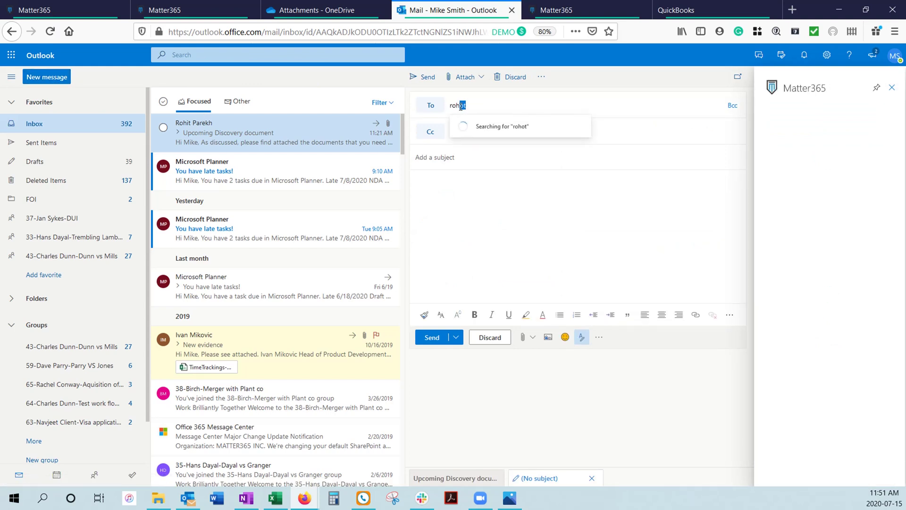
text(it)
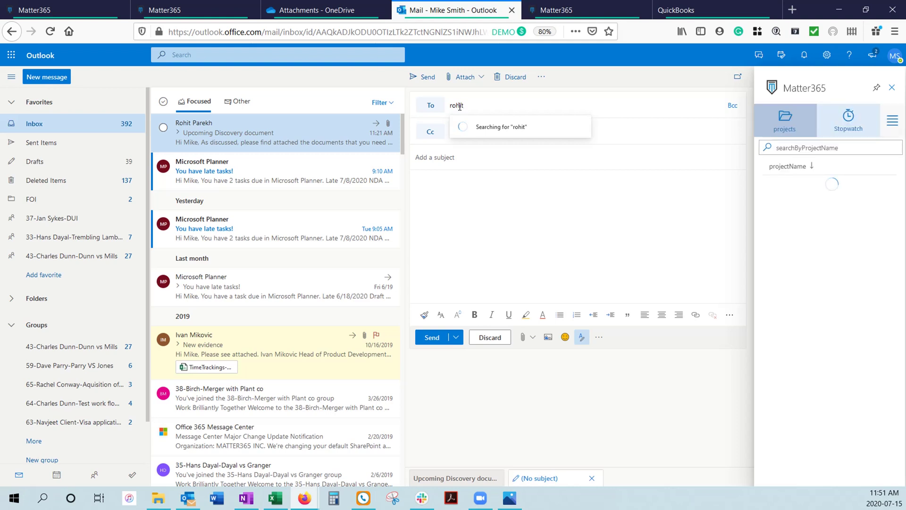
click(496, 127)
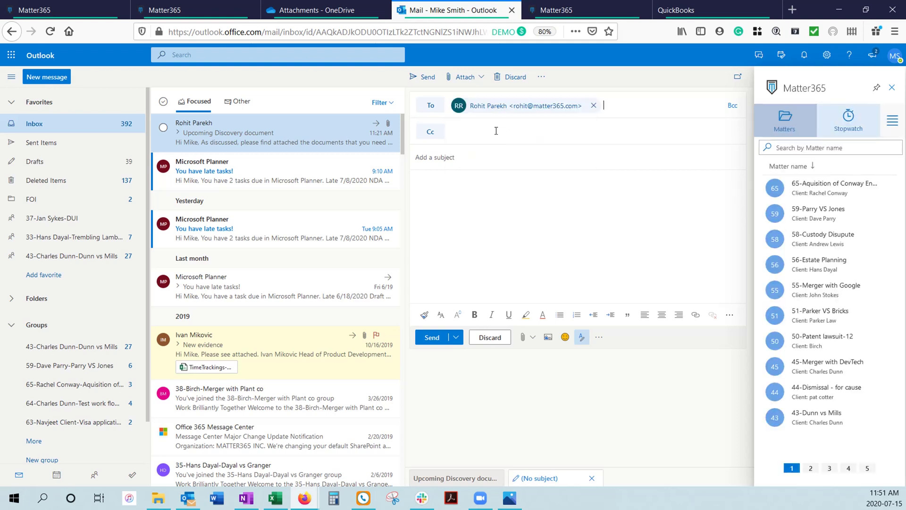
click(469, 134)
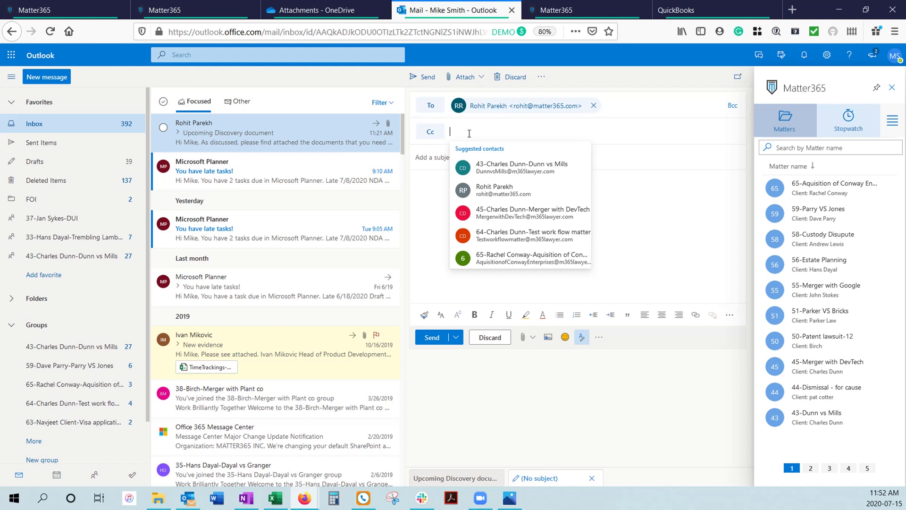
text(dunn)
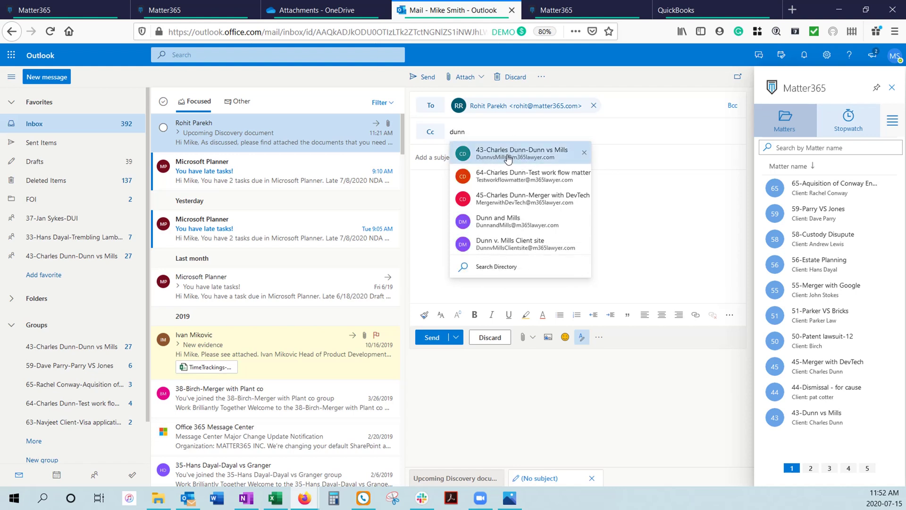
click(509, 158)
click(448, 162)
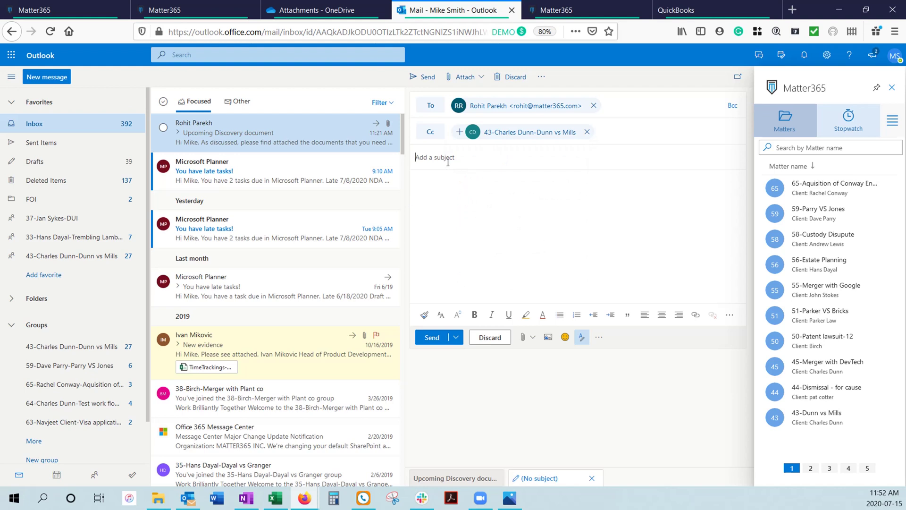
text(test email send)
click(431, 338)
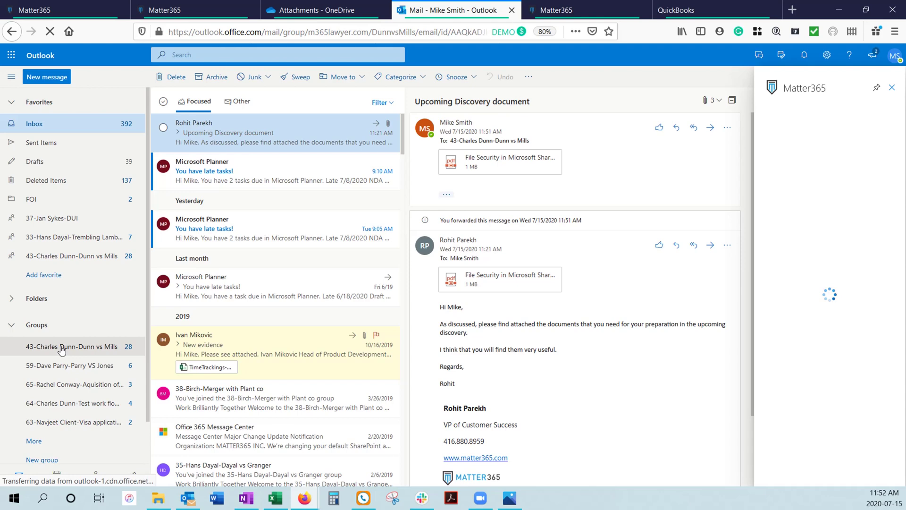
In the Dunn vs Mills group mailbox, read the Upcoming Discovery document and test email send messages
click(61, 349)
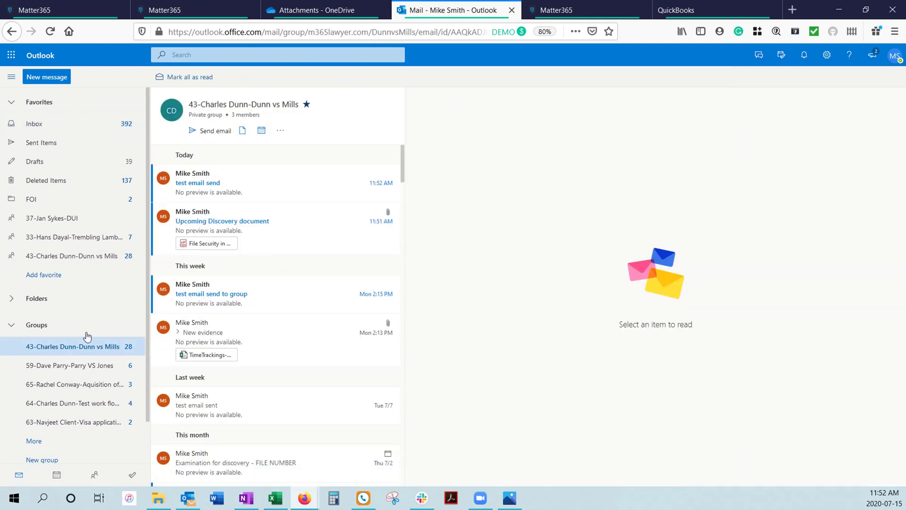
click(295, 231)
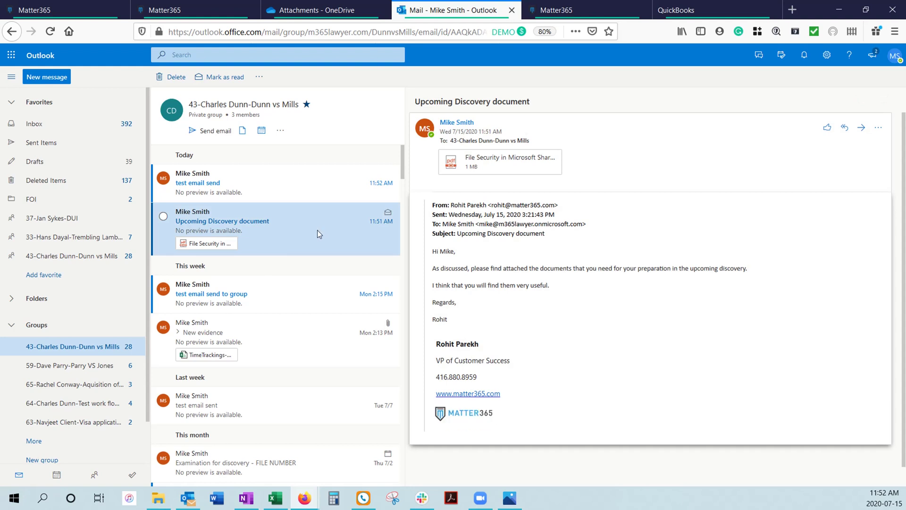
click(307, 185)
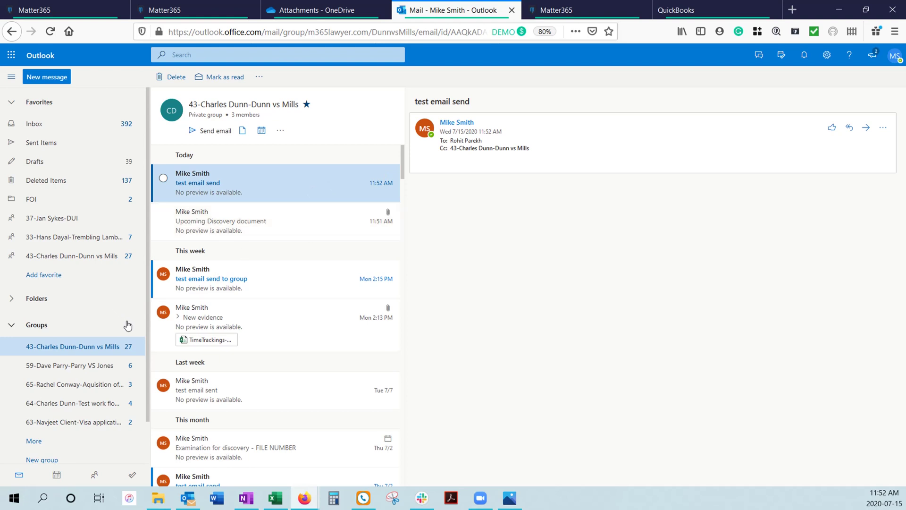
click(276, 222)
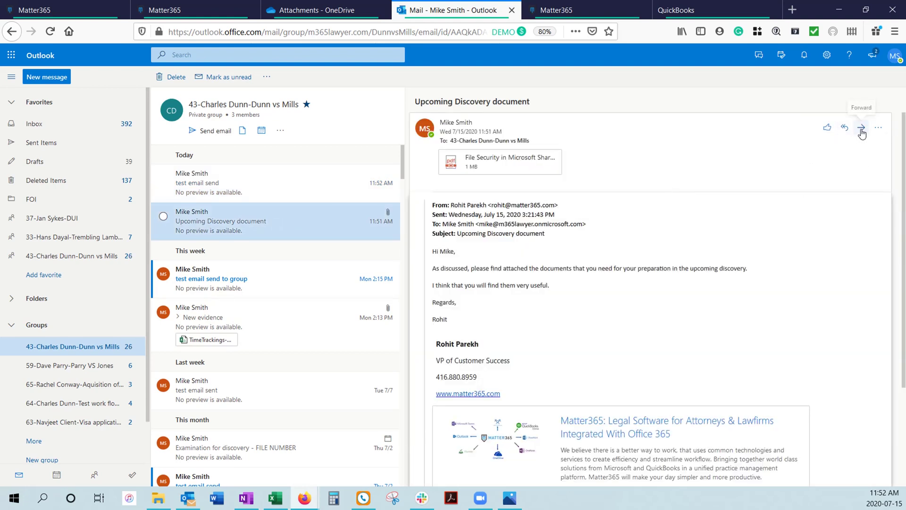
click(879, 128)
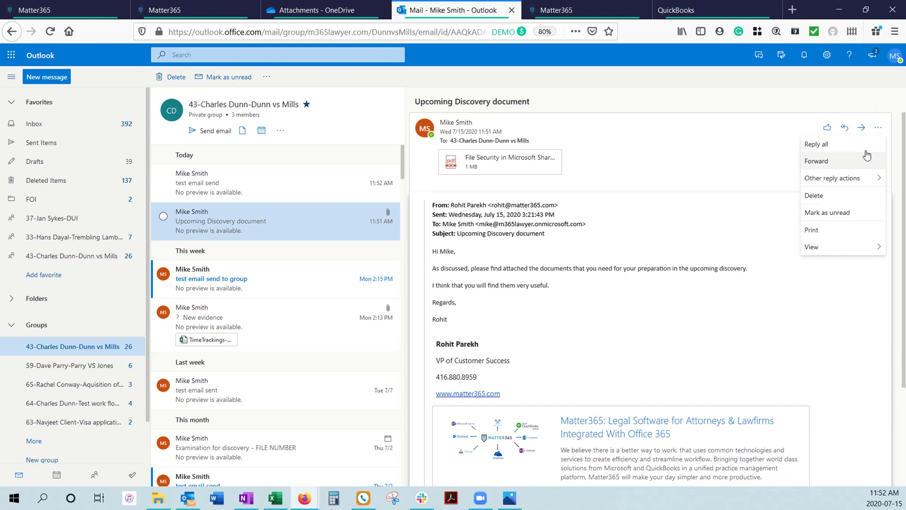
click(694, 144)
Search mail for 'discovery' and open the Upcoming Discovery document and Discovery Confirmation results
click(250, 56)
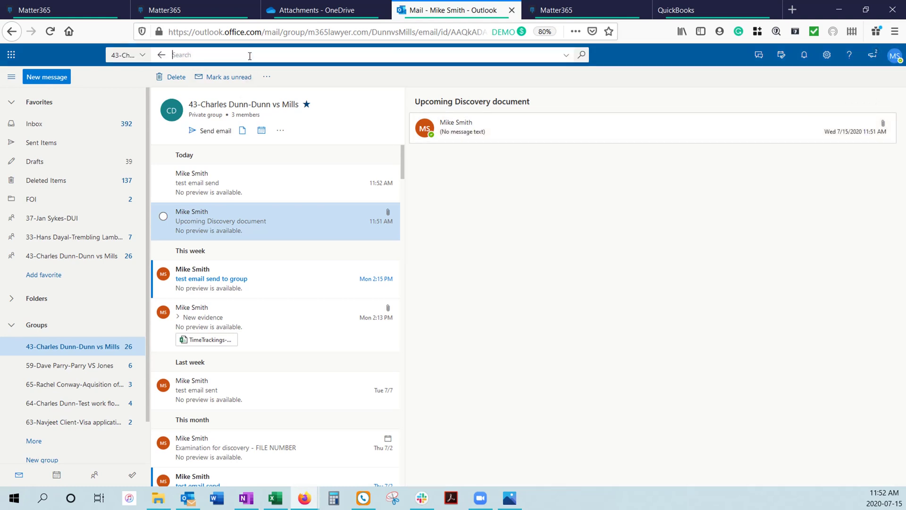
text(disc)
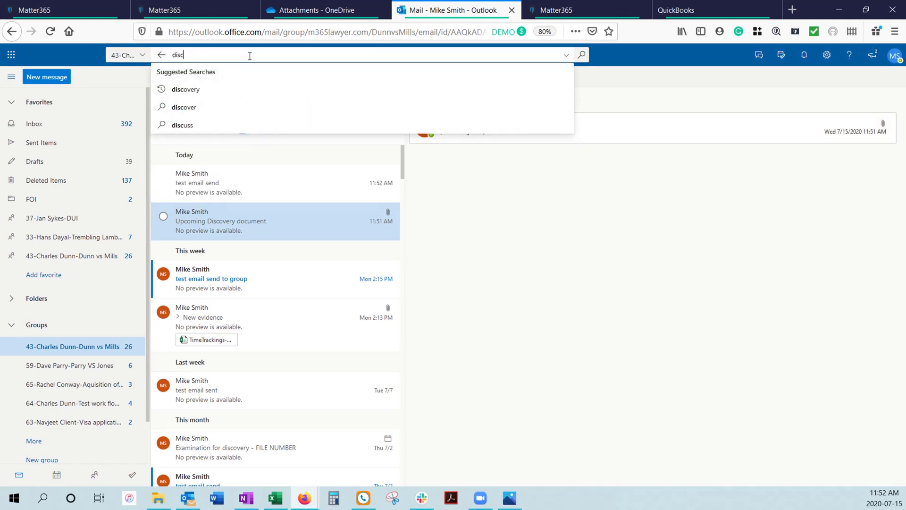
click(202, 89)
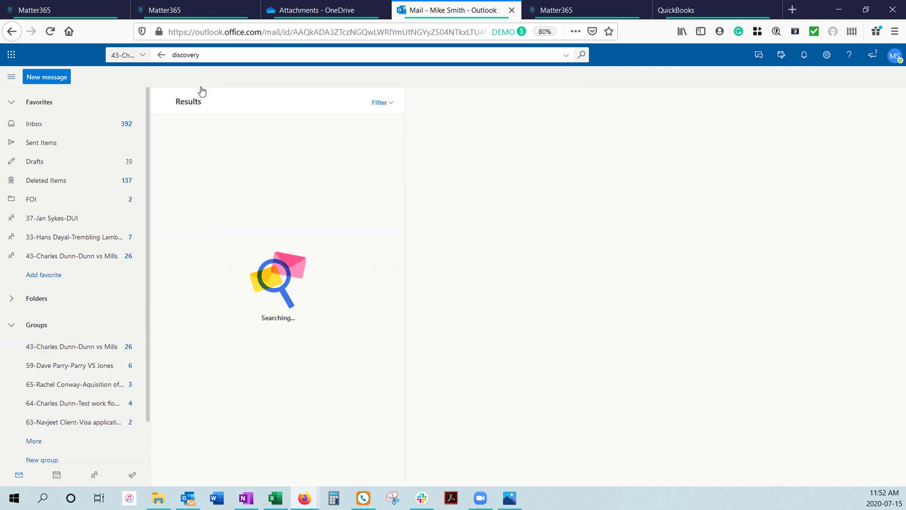
click(287, 155)
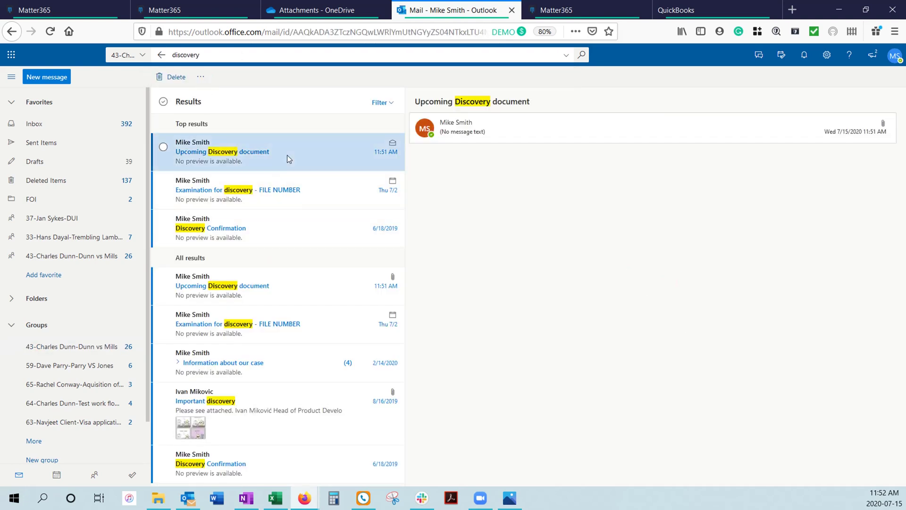
click(312, 222)
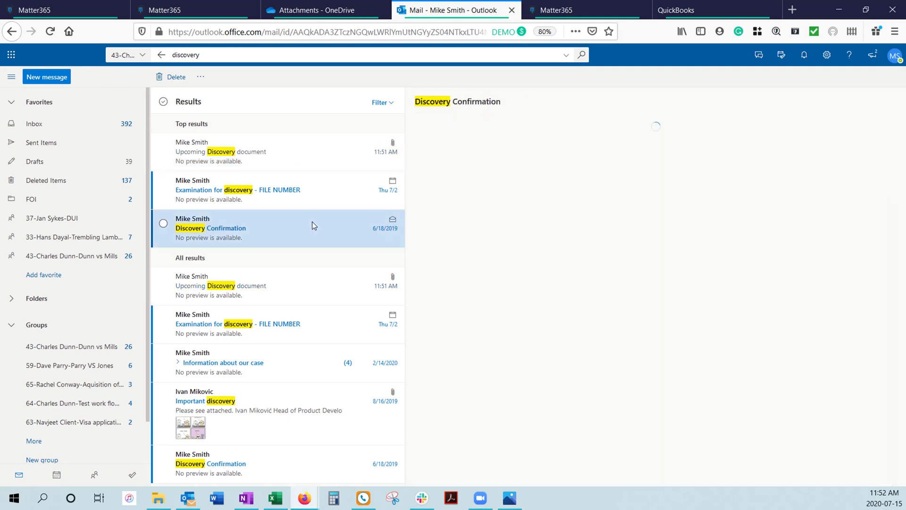
click(305, 283)
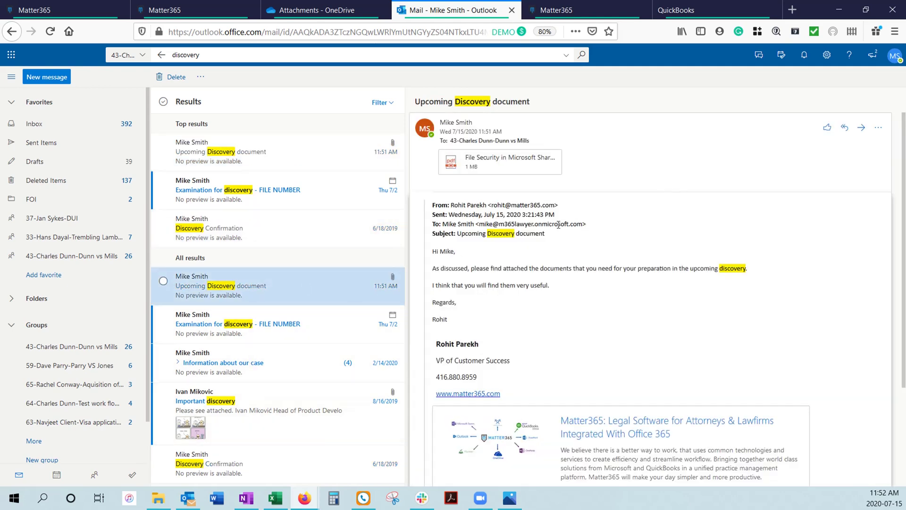
scroll(750, 230, down, 3)
scroll(749, 232, up, 3)
Reopen the Upcoming Discovery email from the Inbox, start the add-in Stopwatch, then go to Matter365
click(50, 130)
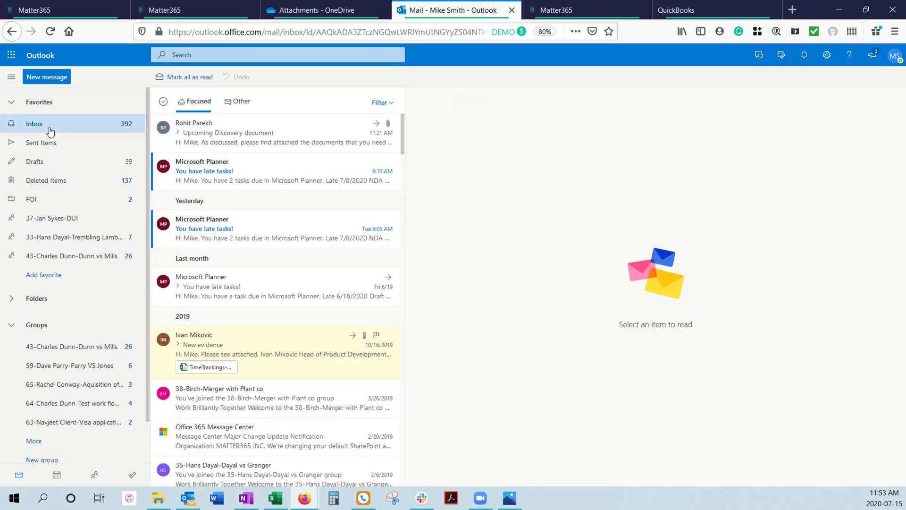
click(295, 132)
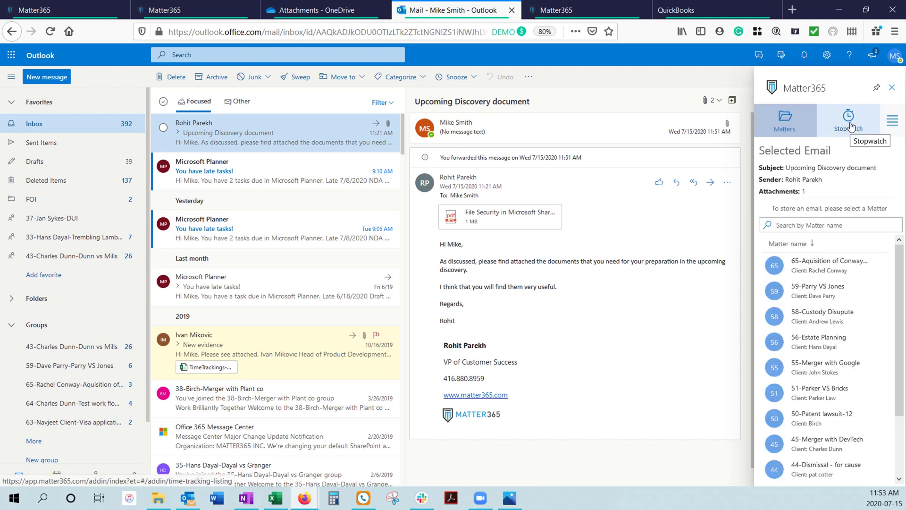
click(852, 127)
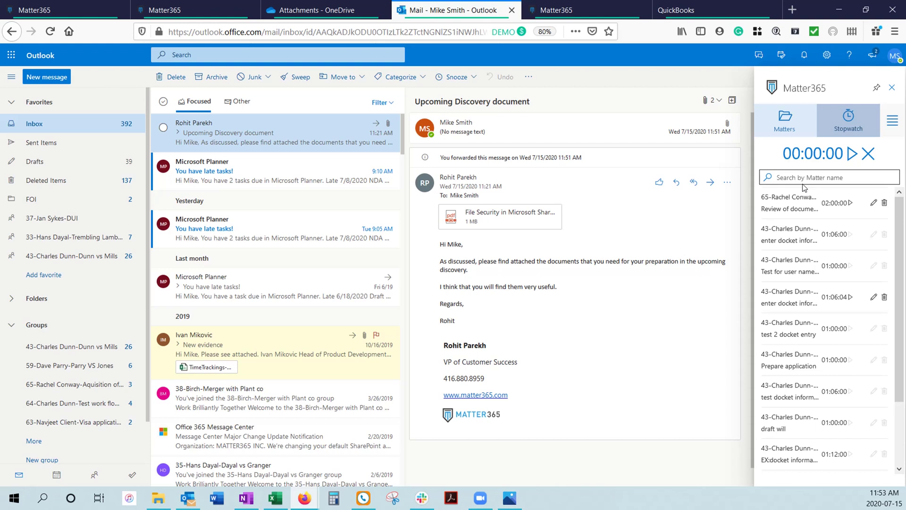
click(850, 154)
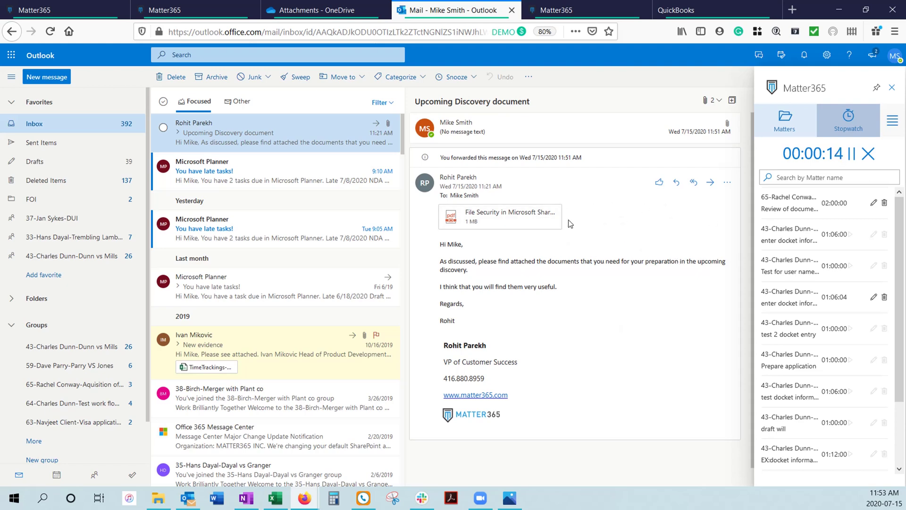
click(126, 7)
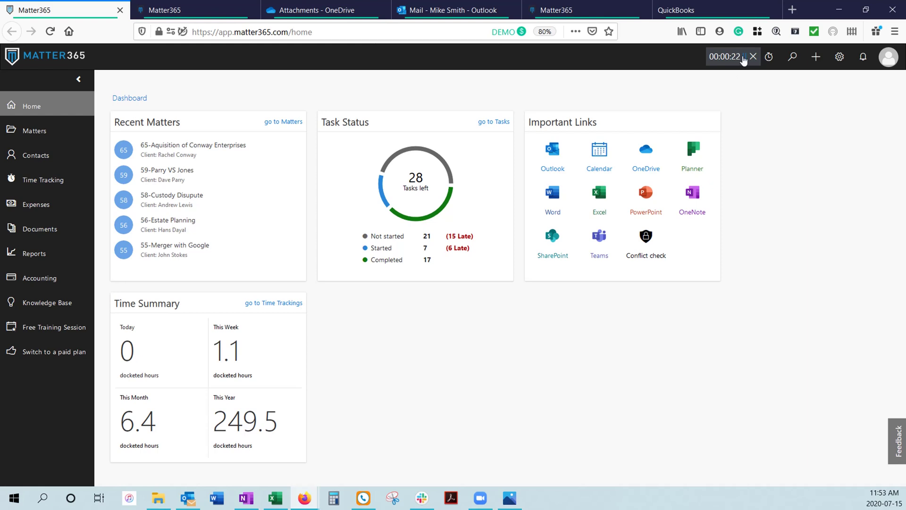
Stop the header timer into a new activity and assign it to matter 43 via 'dunn'
click(744, 57)
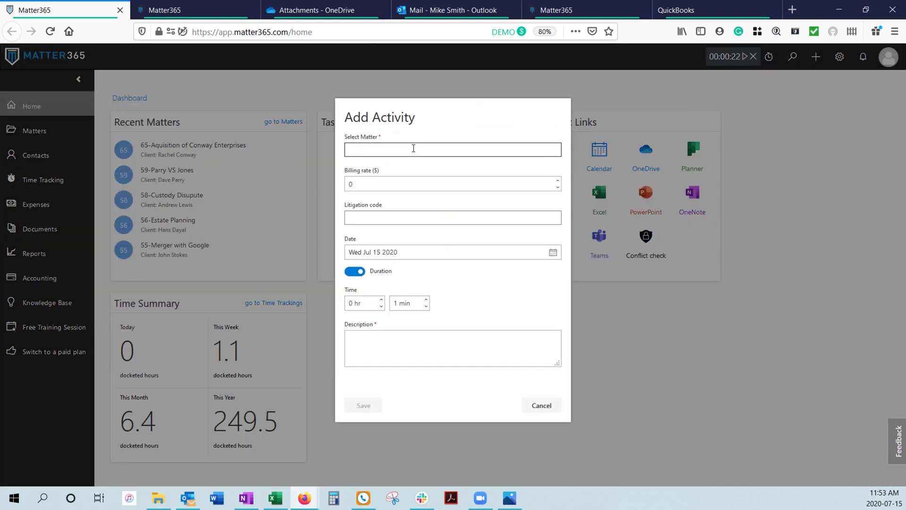
click(414, 148)
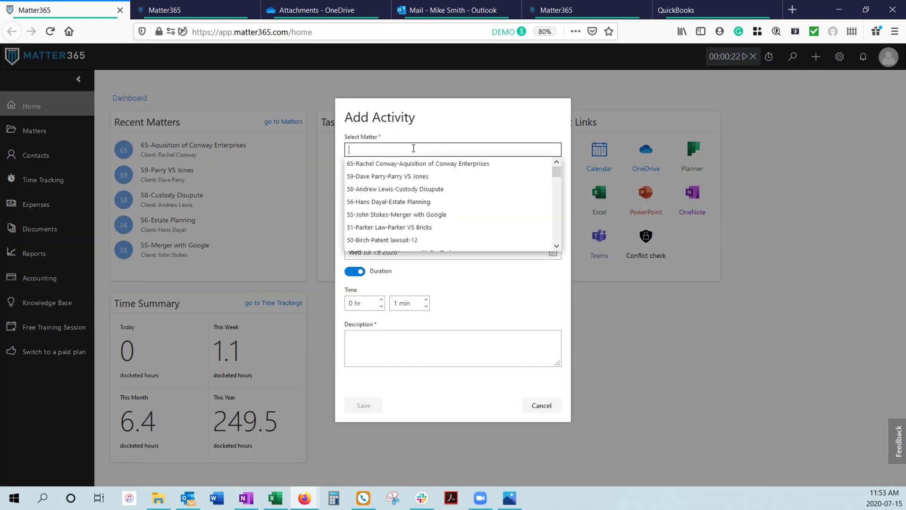
text(dunn)
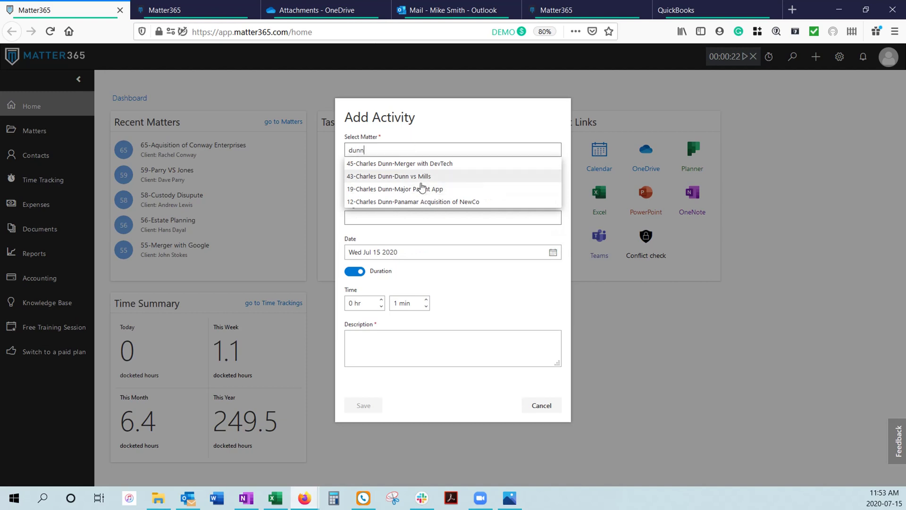
click(416, 177)
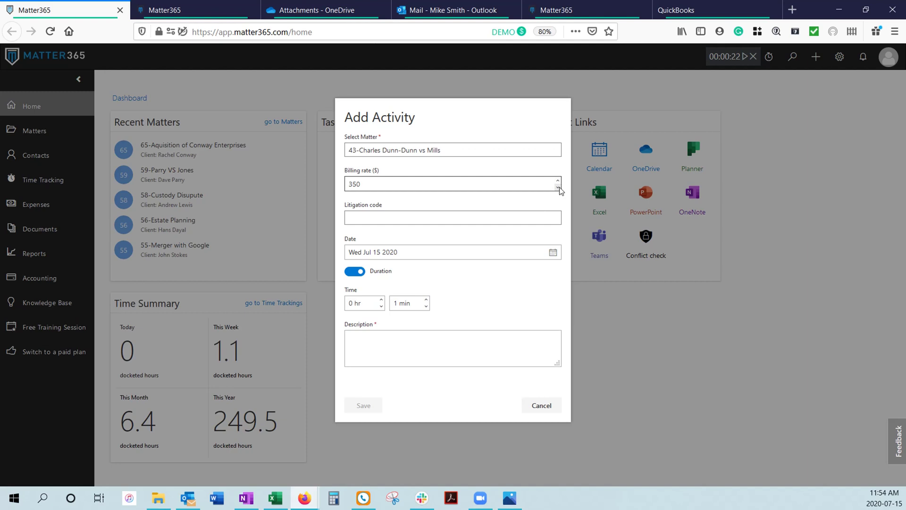
click(371, 217)
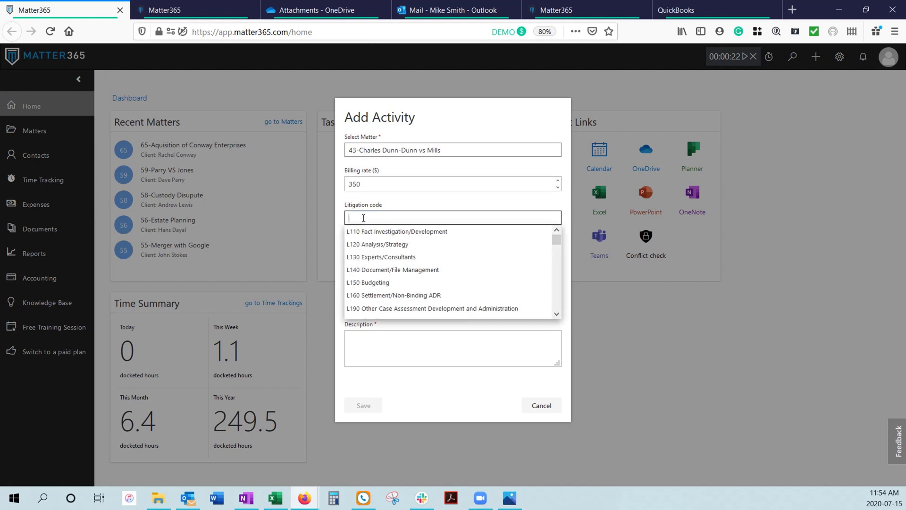
mouse_move(561, 243)
mouse_down()
mouse_move(560, 265)
mouse_move(558, 241)
mouse_up()
click(433, 205)
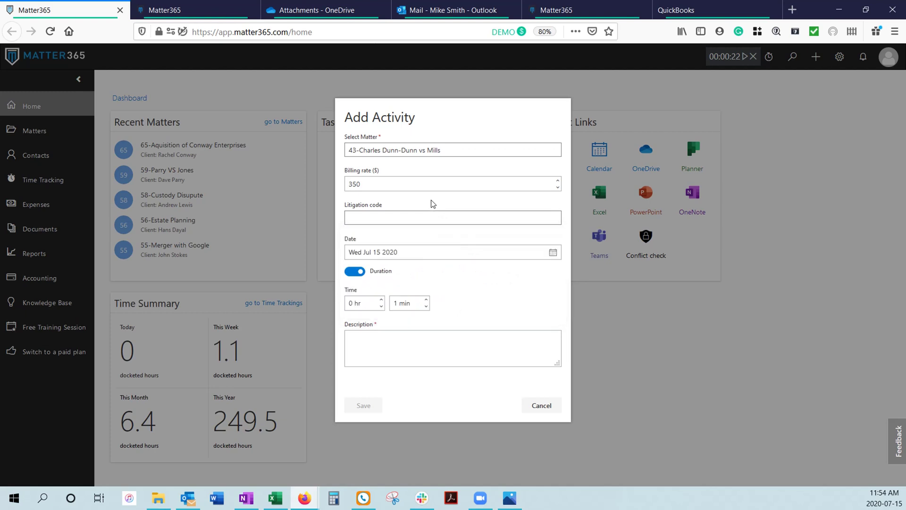
Set a 9:52–11:53 timespan, describe it 'test docket information here', and save the activity
click(356, 275)
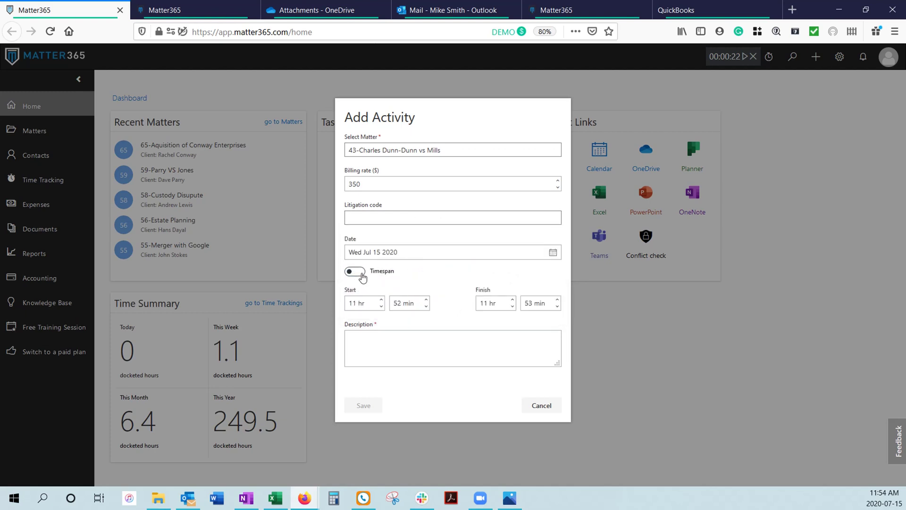
double_click(381, 306)
click(381, 341)
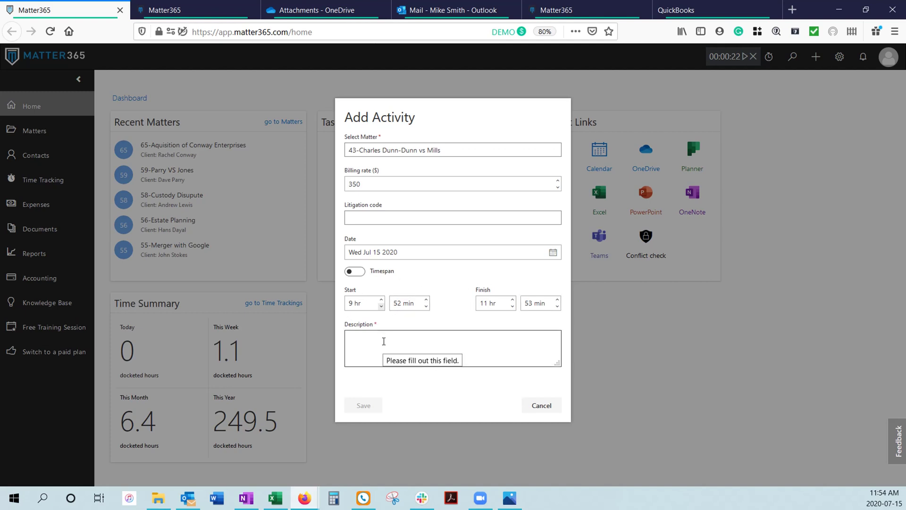
text(test docket information here)
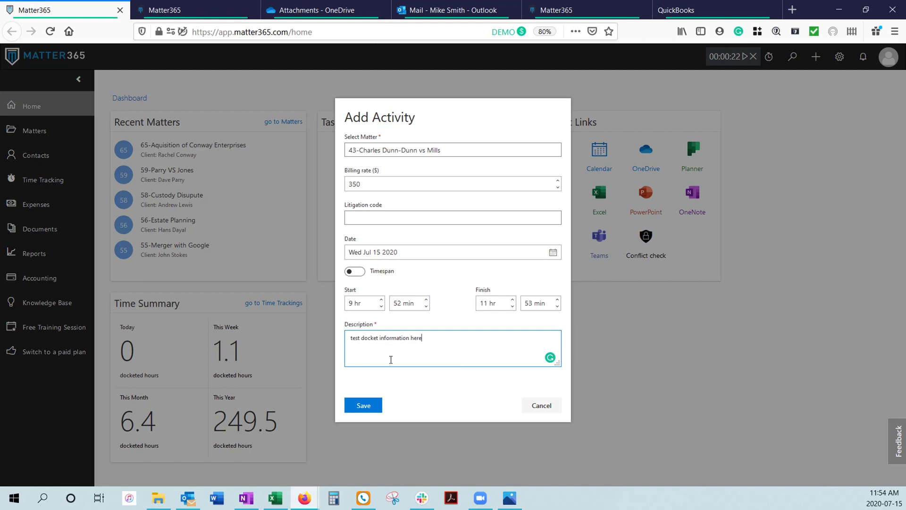
click(364, 405)
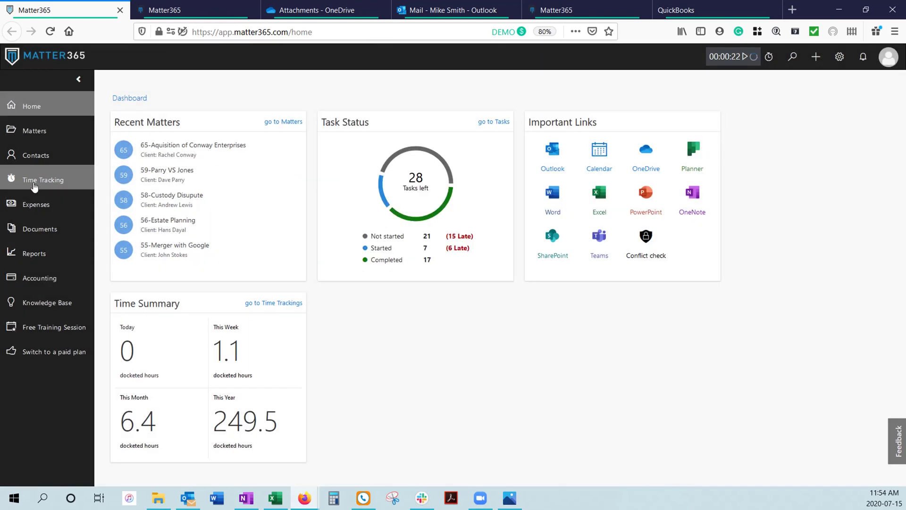
Open the Time Tracking list and highlight the matter 43 and matter 65 entries
click(557, 10)
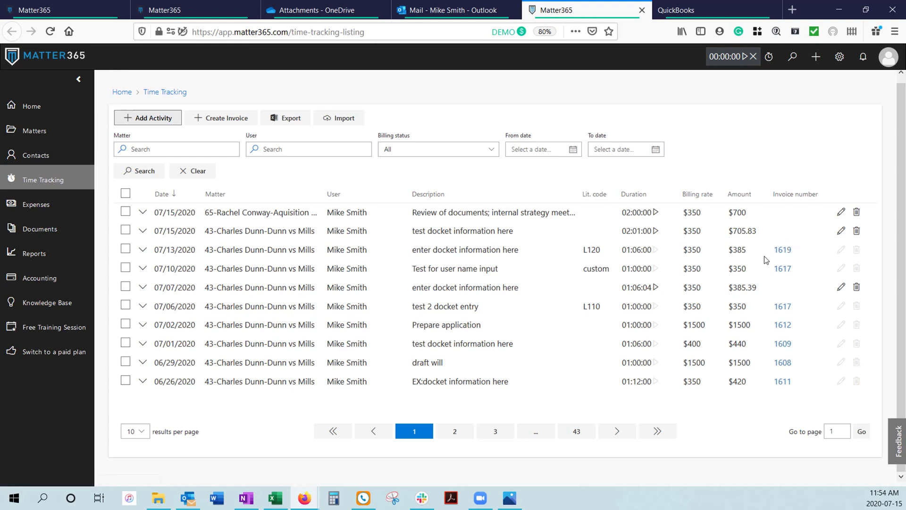
mouse_move(641, 249)
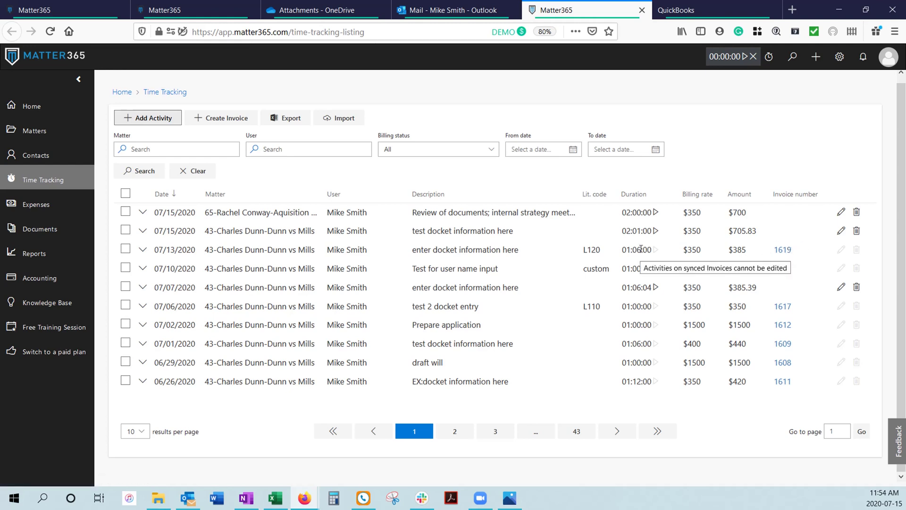
drag(210, 231, 319, 236)
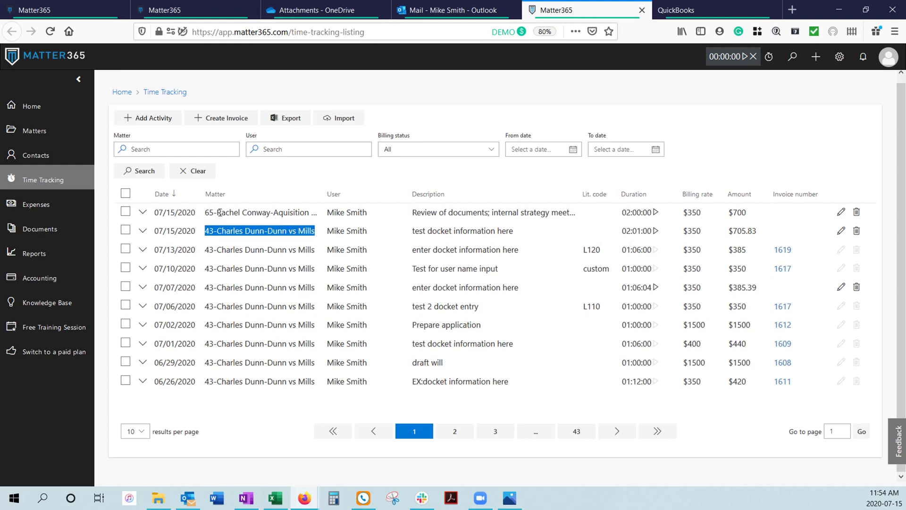
drag(219, 212, 276, 214)
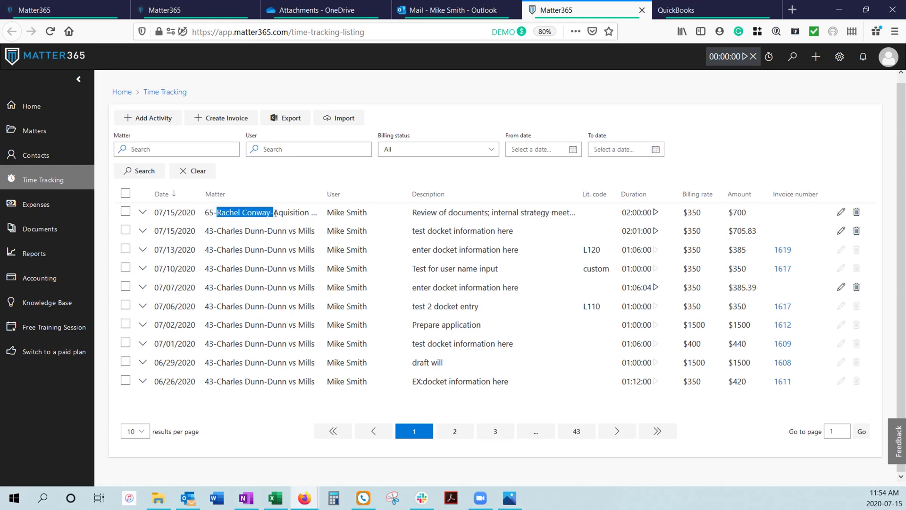
Run the matter 65 timer up to 02:00:06, then start the matter 43 timer
click(655, 212)
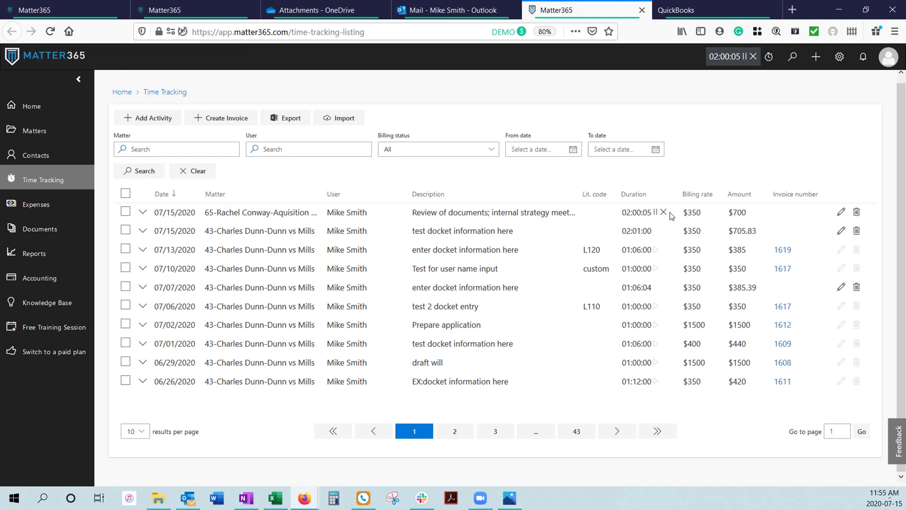
click(655, 212)
click(656, 231)
Pause the matter 43 timer and open the Matter choices on a new invoice
click(655, 232)
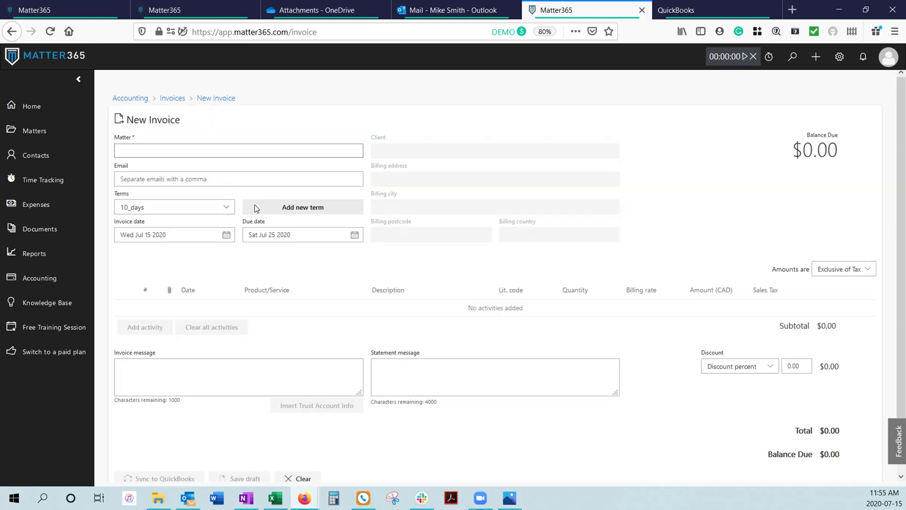
click(219, 148)
Select matter 43-Dunn vs Mills and add the test docket information activity
text(du)
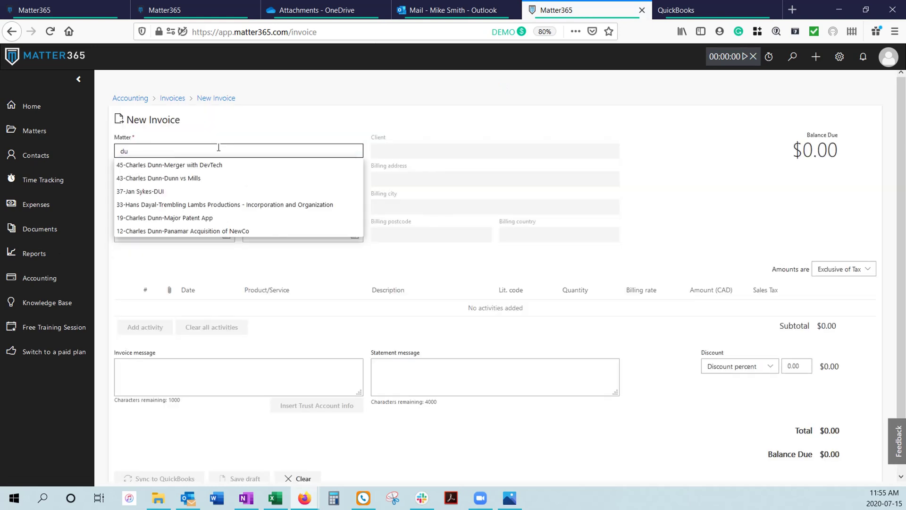
text(nn)
click(186, 178)
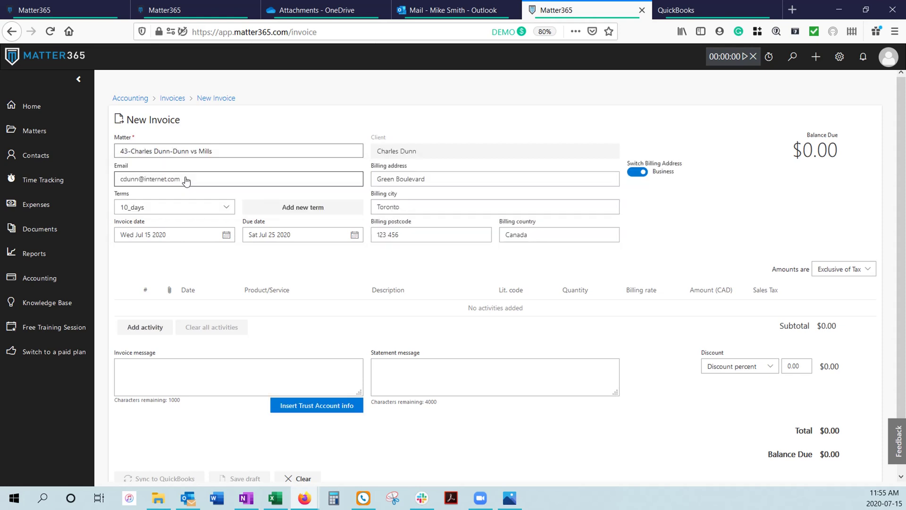
click(158, 333)
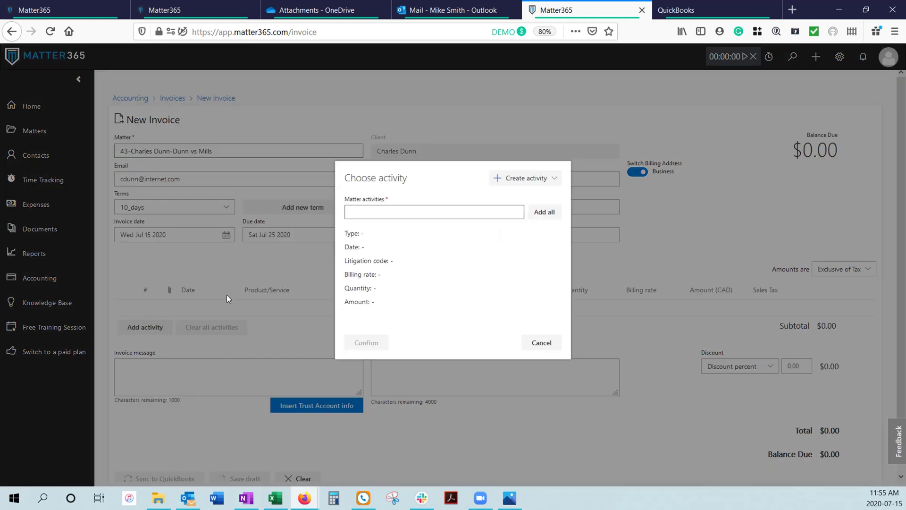
click(450, 211)
click(414, 228)
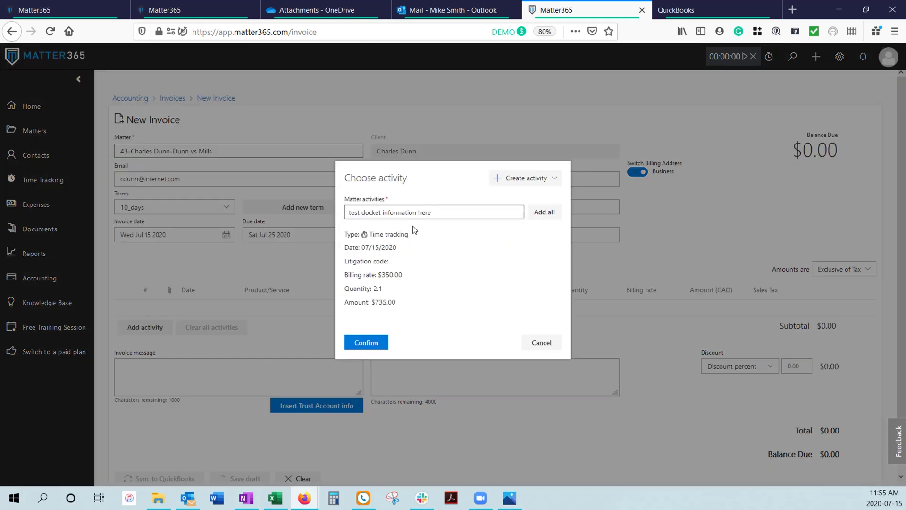
click(366, 342)
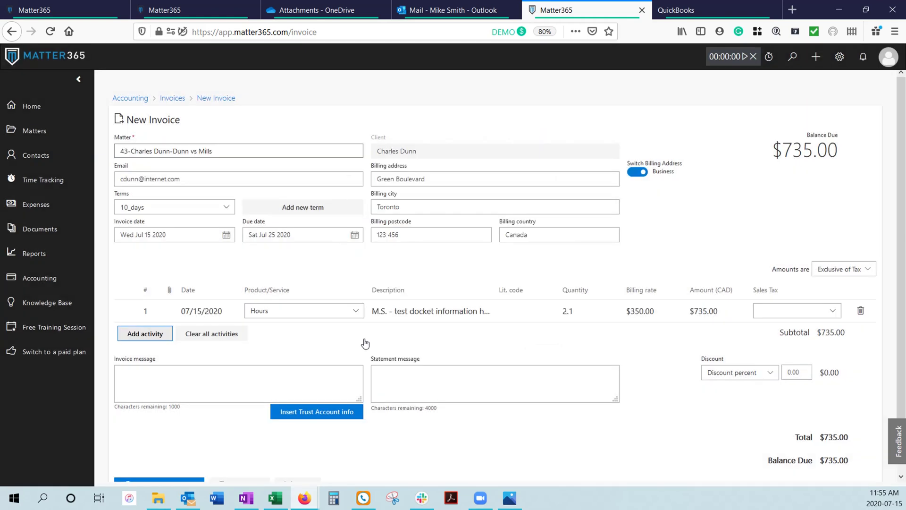
Keep the business billing address and Hours product, and apply HST BC (12%) tax
click(639, 173)
click(639, 174)
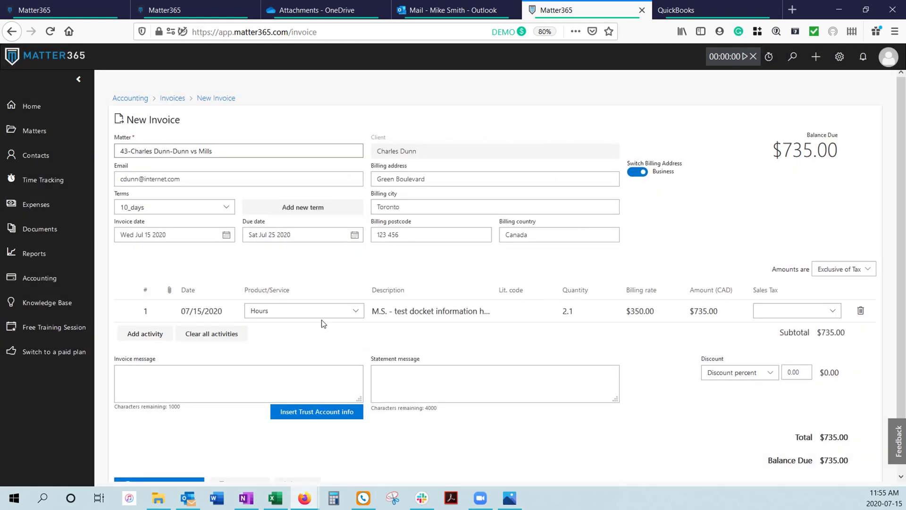
click(294, 311)
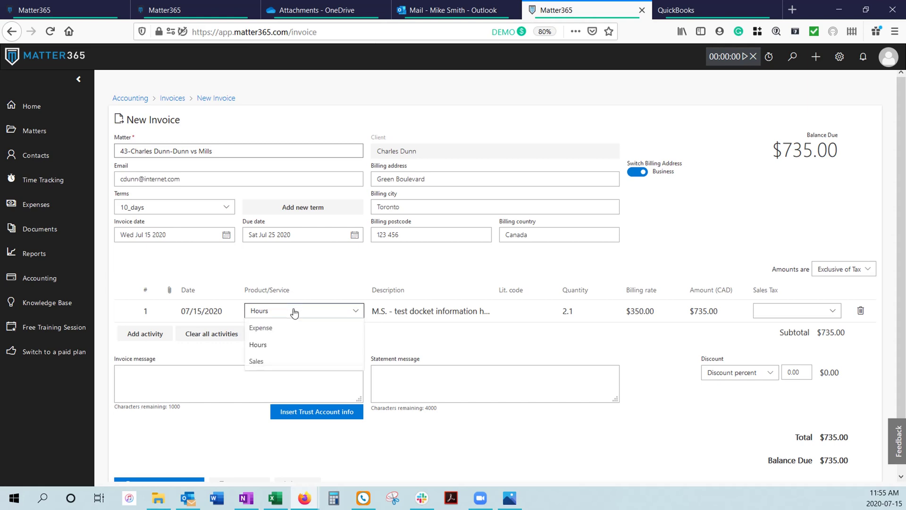
click(283, 346)
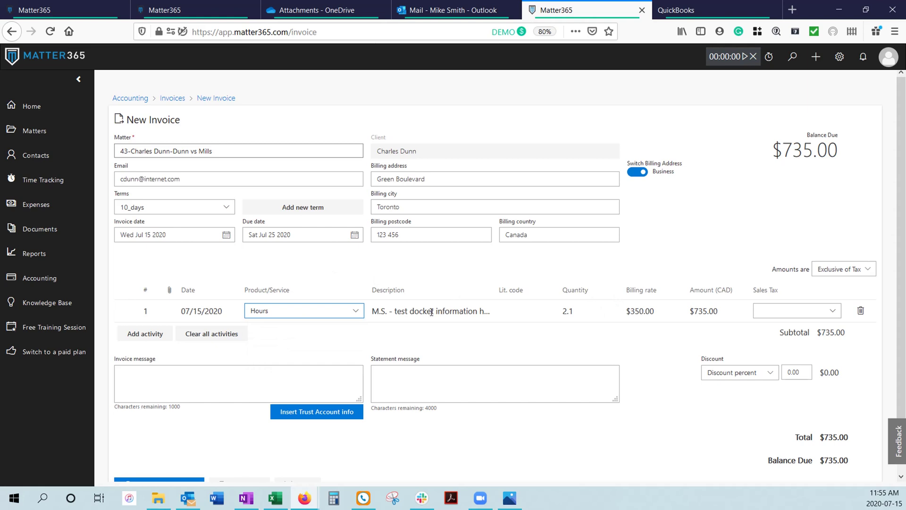
click(833, 312)
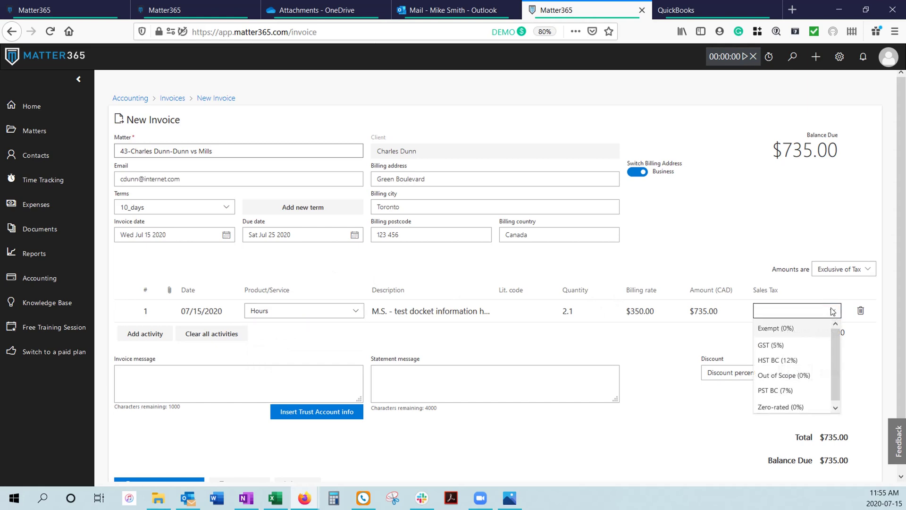
click(811, 367)
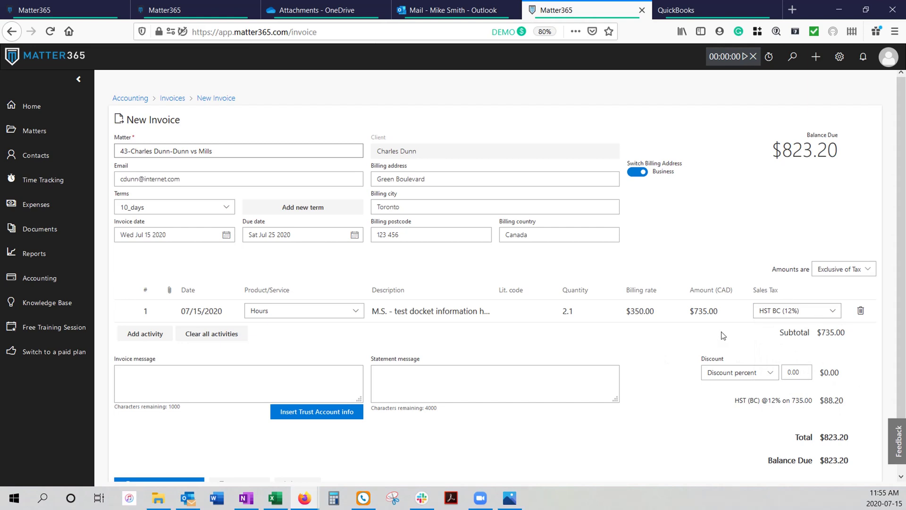
Insert the trust account summary into the message and save the $823.20 invoice as a draft
scroll(567, 373, down, 1)
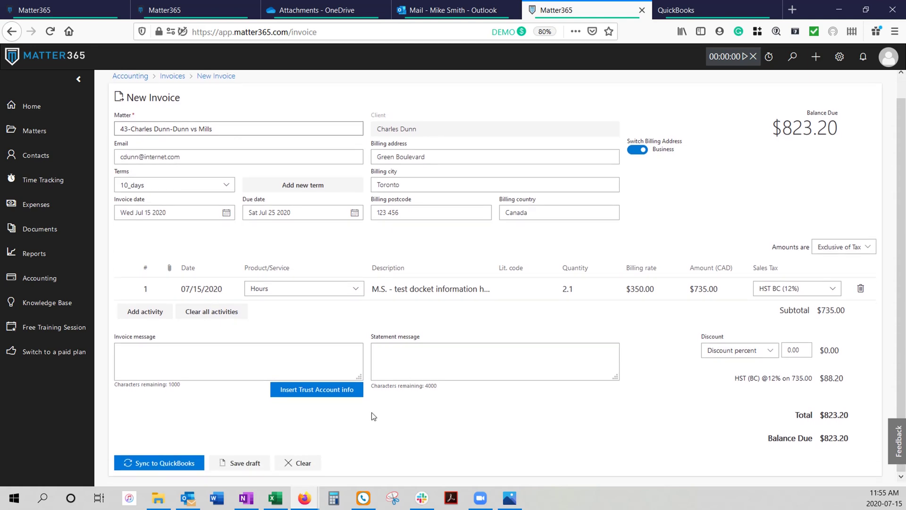
click(323, 396)
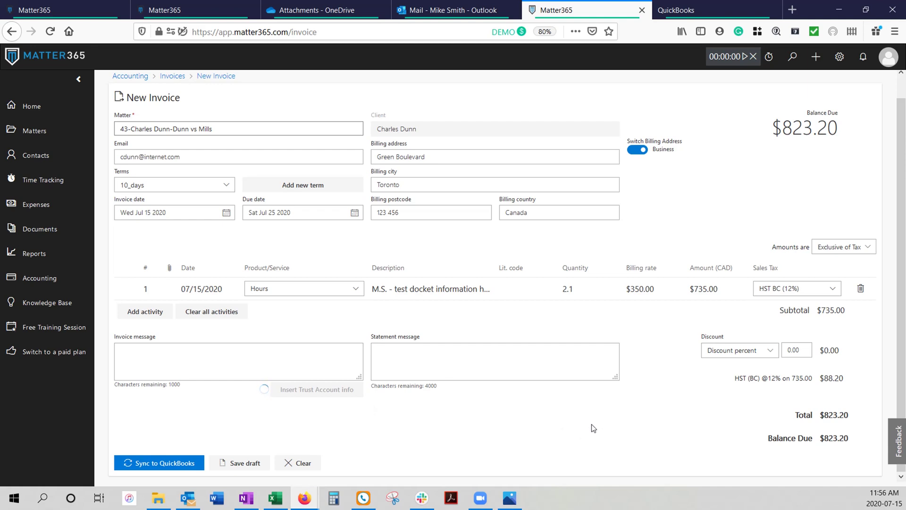
scroll(594, 425, down, 1)
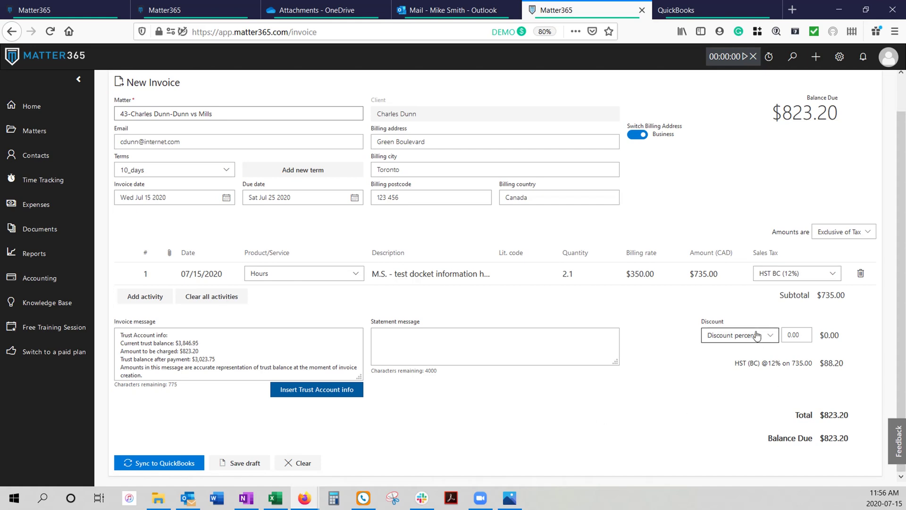
click(757, 336)
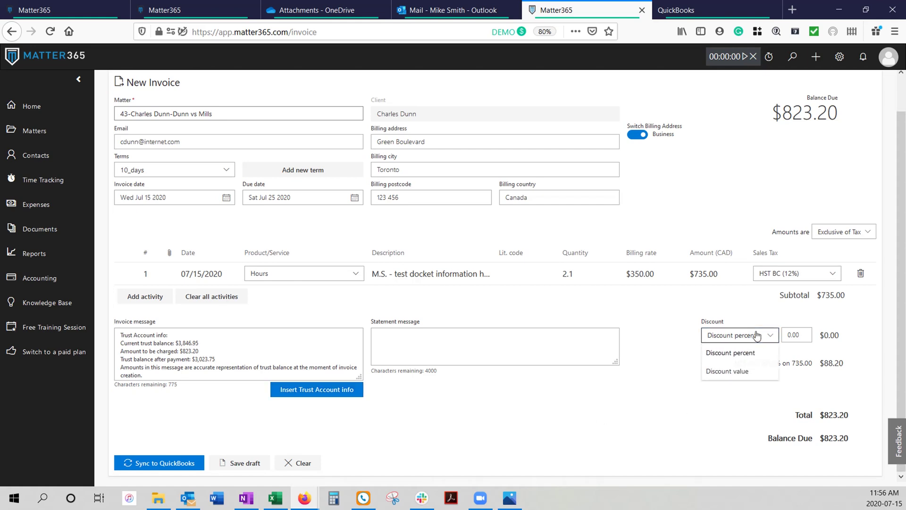
click(680, 330)
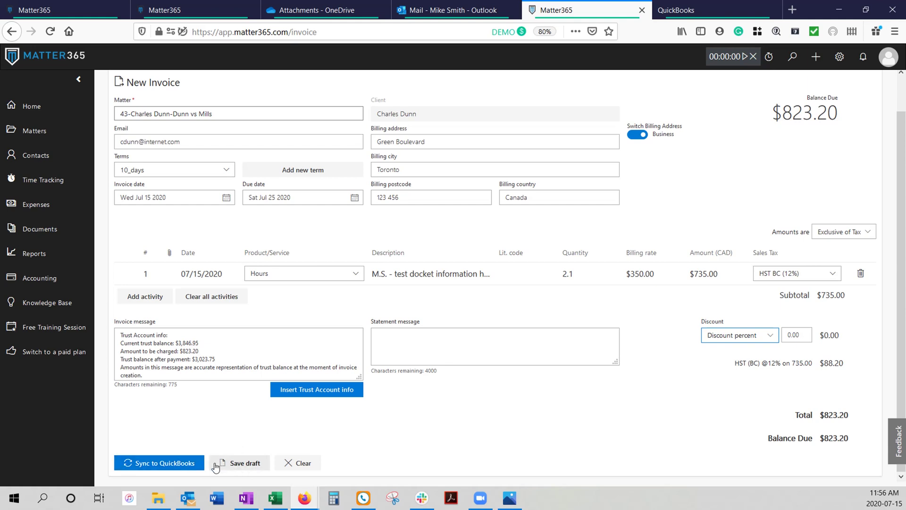
click(239, 467)
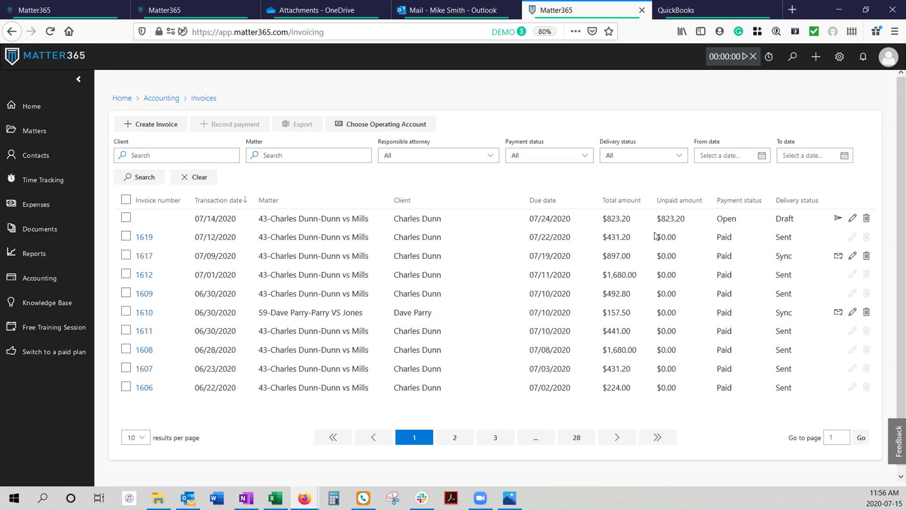
Sync the Draft invoice to QuickBooks, giving it invoice number 1620
drag(803, 221, 775, 219)
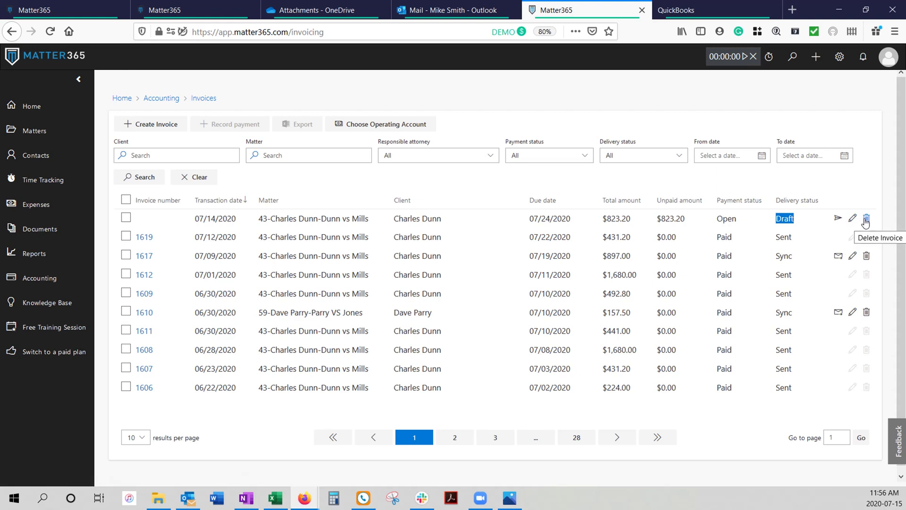
click(810, 220)
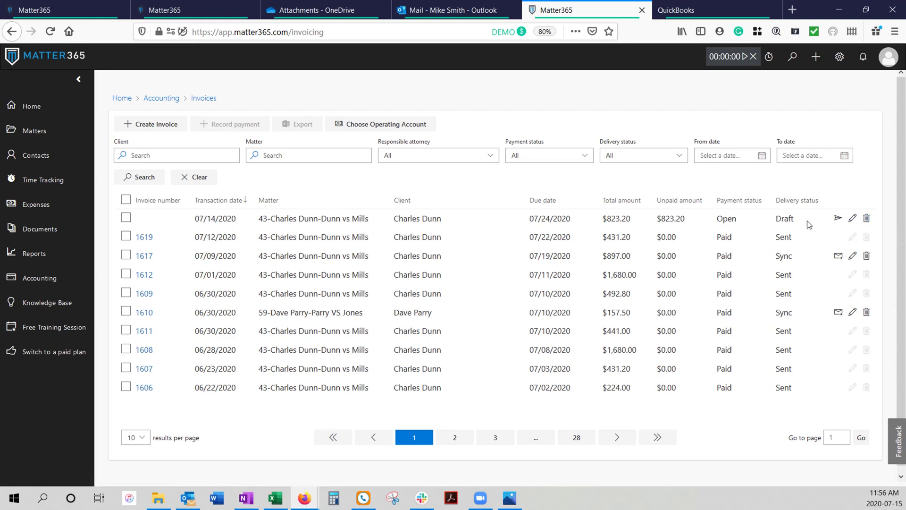
click(839, 220)
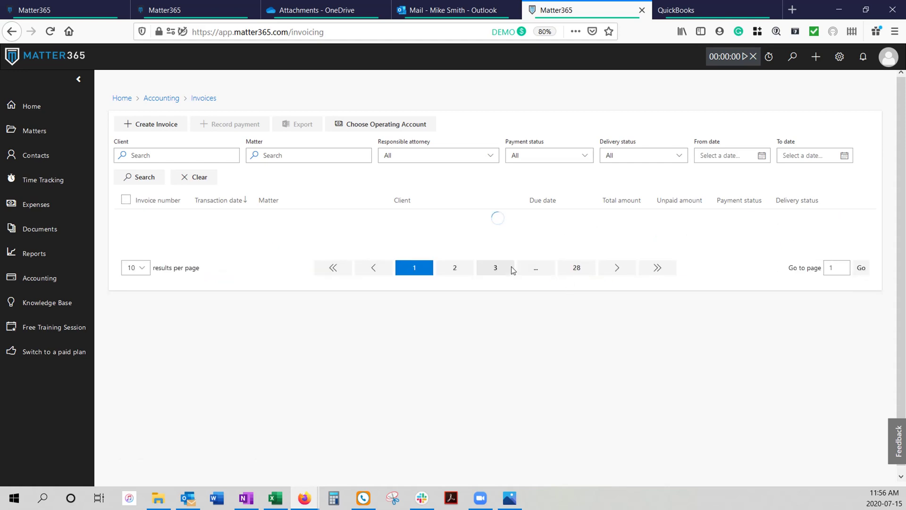
double_click(144, 218)
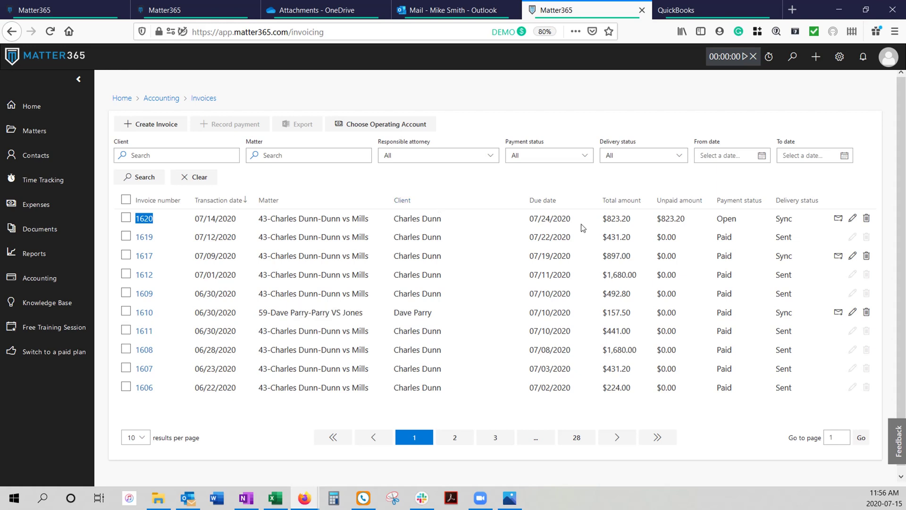
Email invoice 1620 to the client, changing its status to Sent
click(813, 227)
click(838, 220)
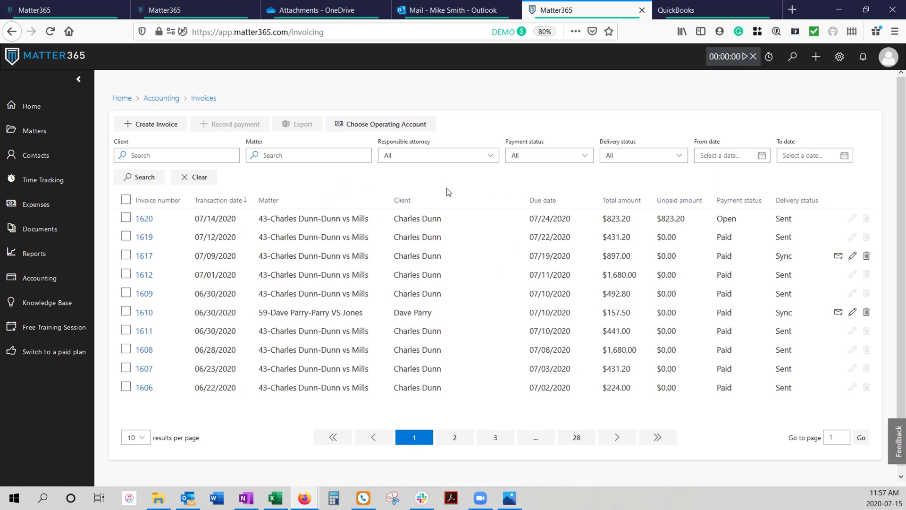
click(126, 218)
click(250, 127)
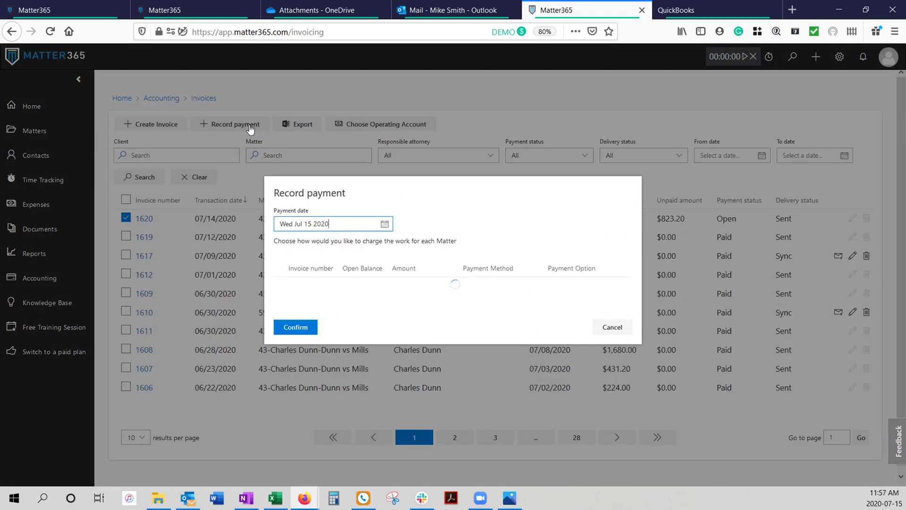
click(510, 336)
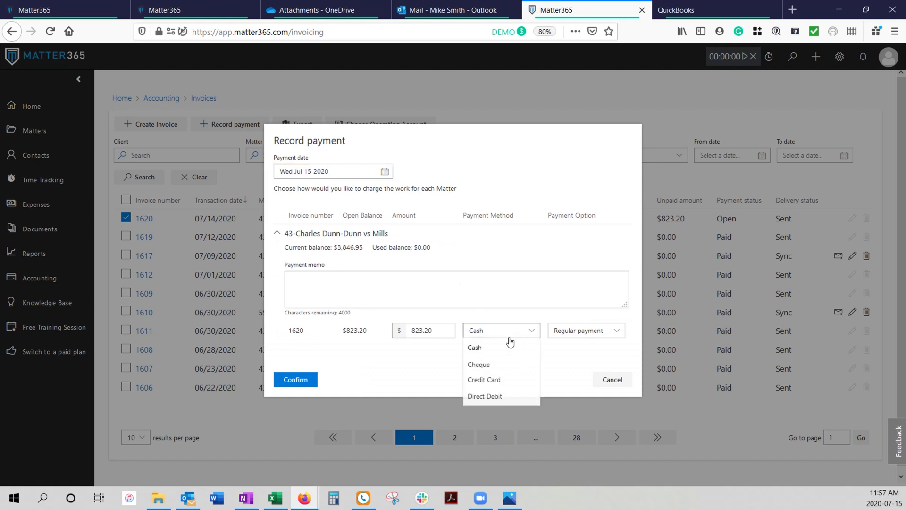
click(586, 334)
click(588, 368)
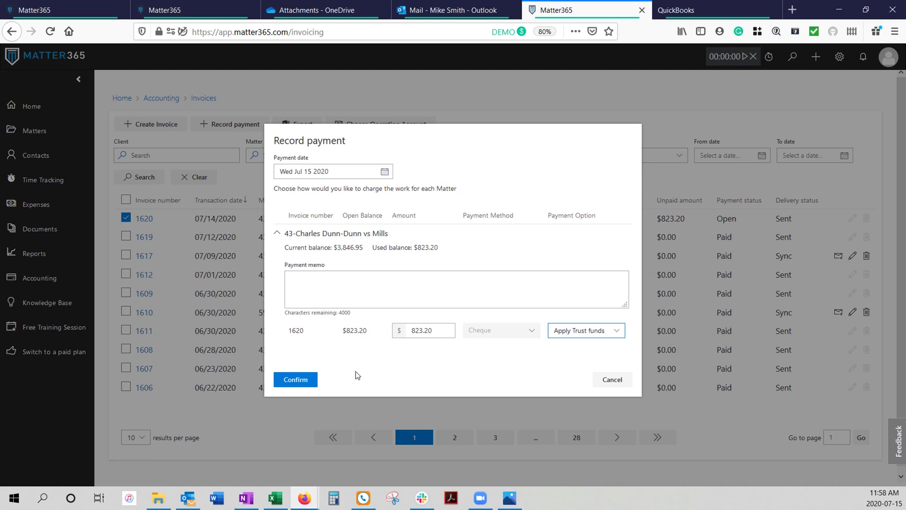
click(614, 379)
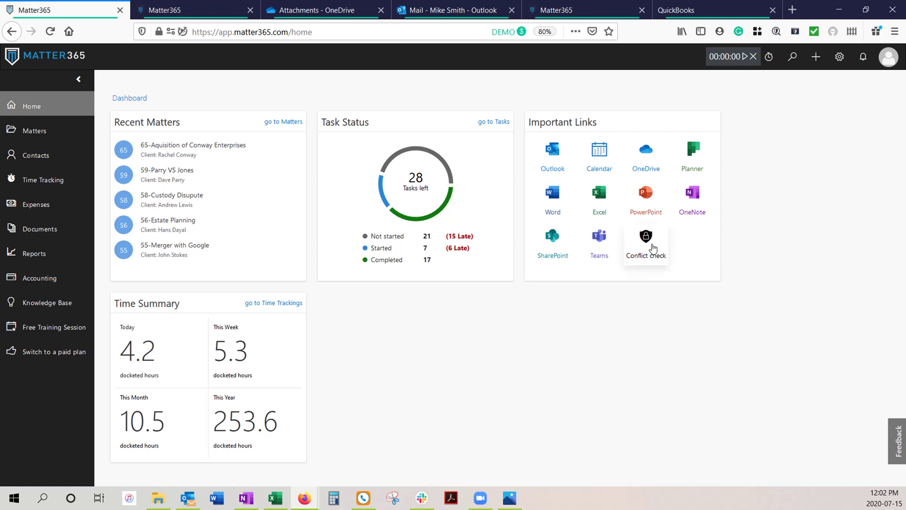
Run a conflict check on the contact's first name and review the matching matters
click(648, 243)
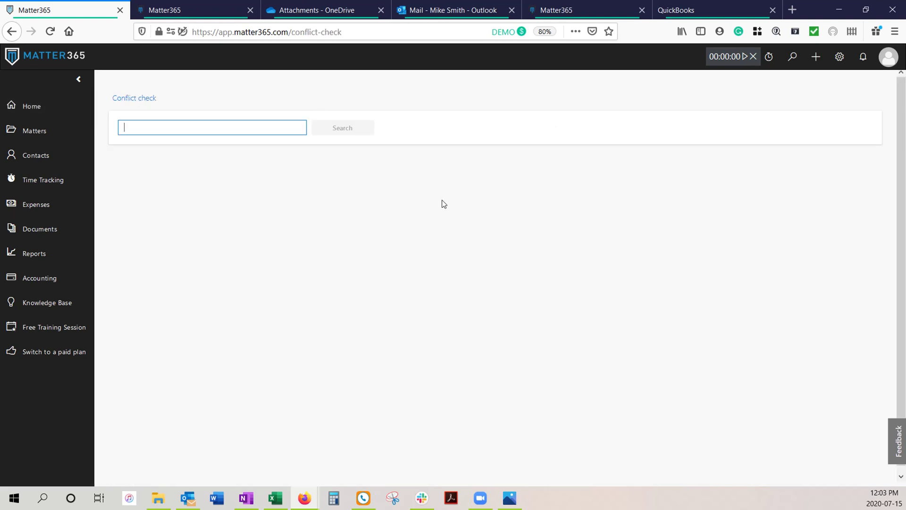
text(adam)
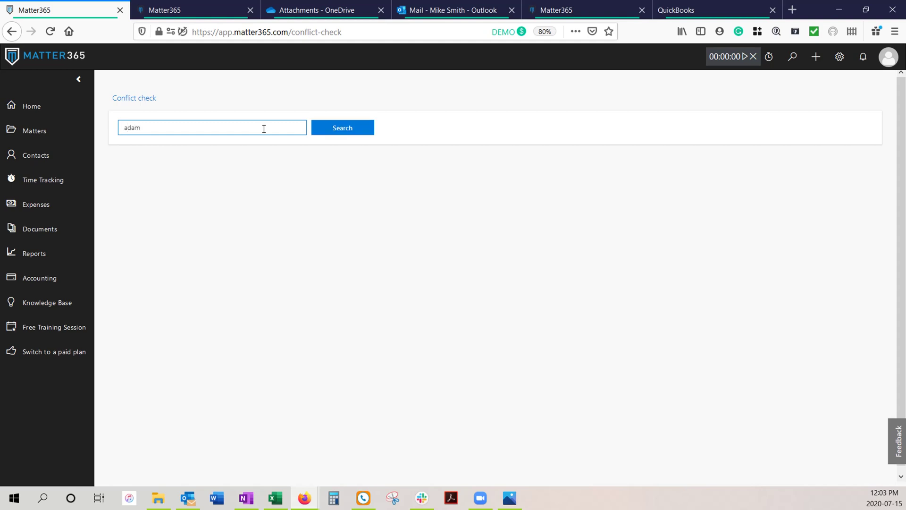
key(Return)
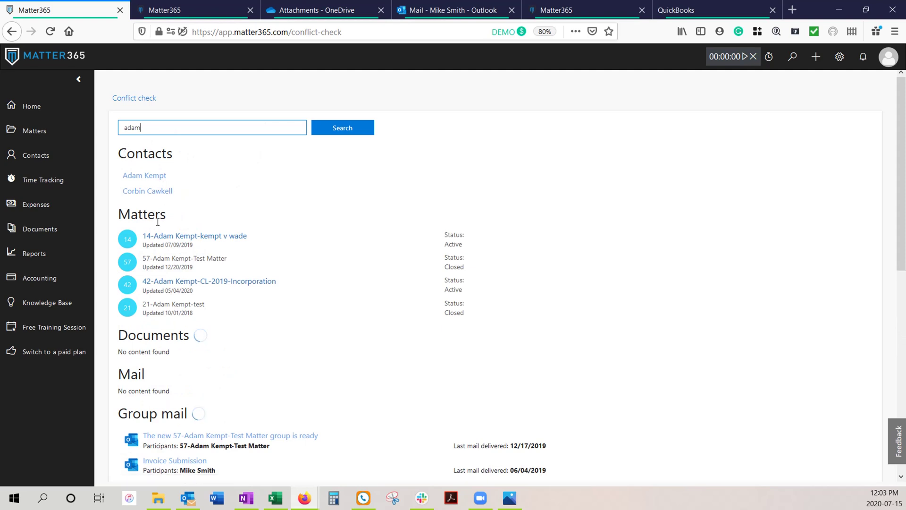
drag(154, 216, 219, 192)
click(220, 192)
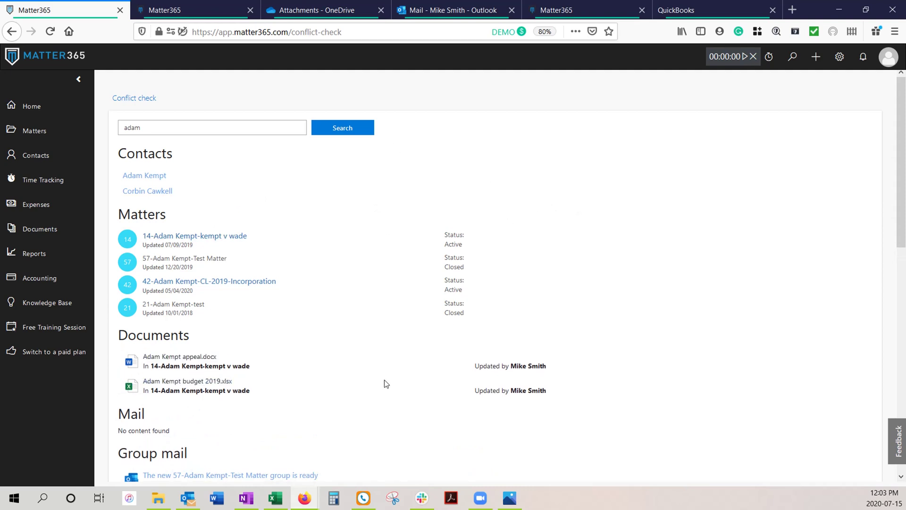
scroll(314, 301, down, 3)
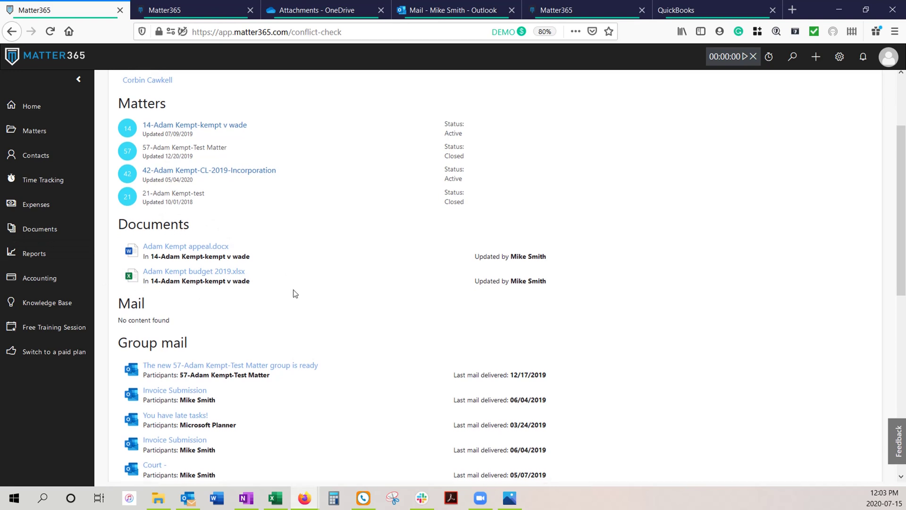
scroll(294, 293, down, 3)
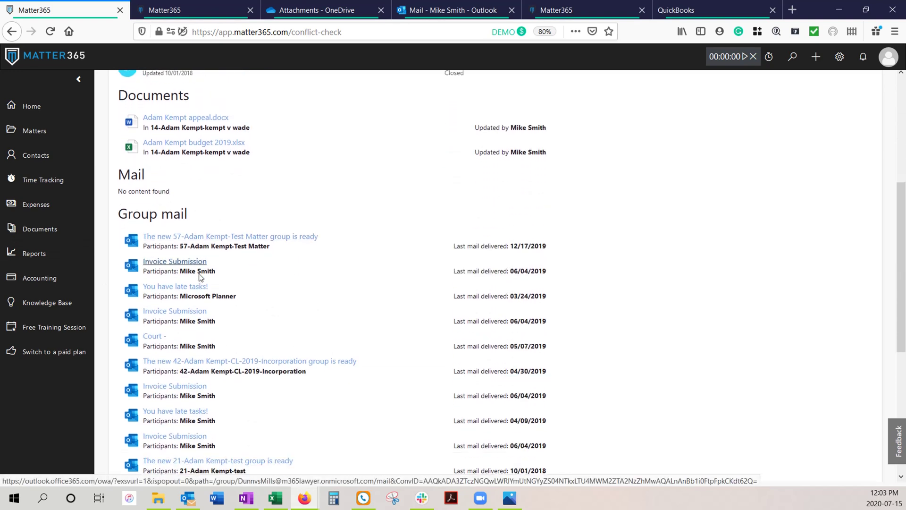
scroll(200, 277, down, 8)
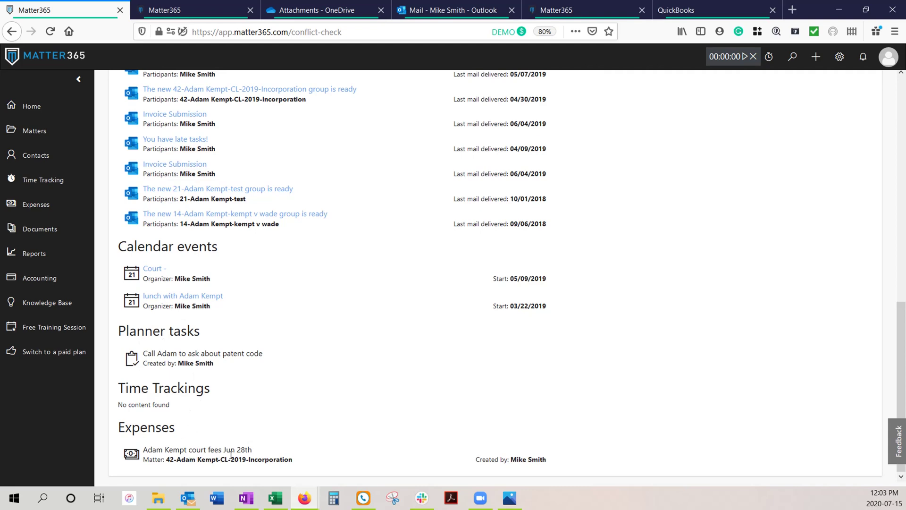
scroll(334, 438, up, 7)
scroll(333, 438, up, 3)
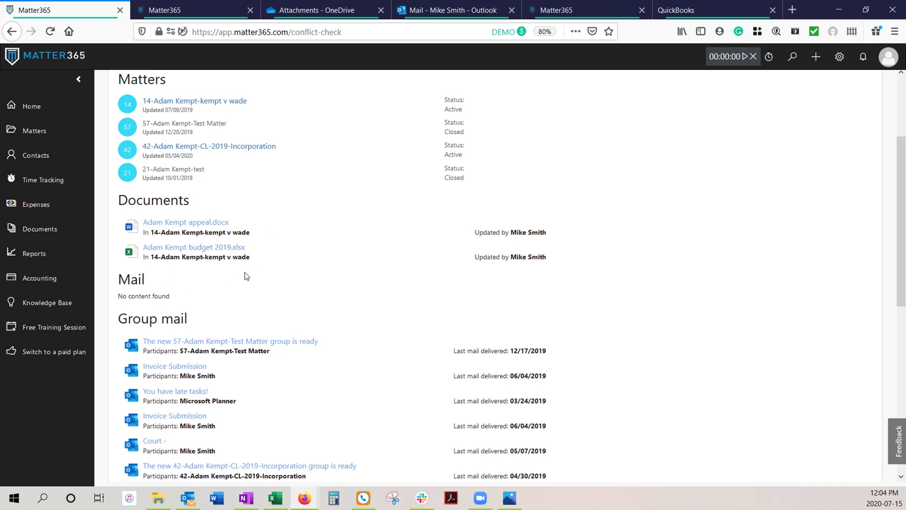
scroll(323, 287, up, 2)
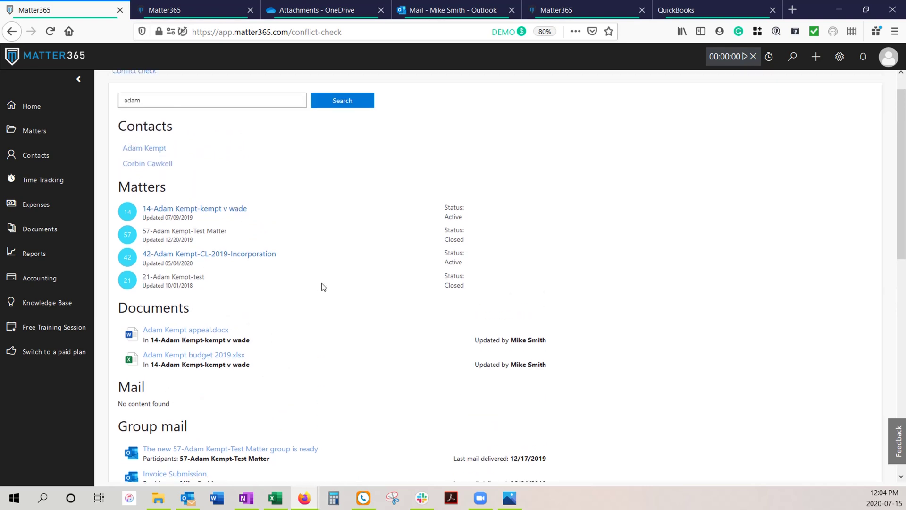
scroll(326, 278, up, 1)
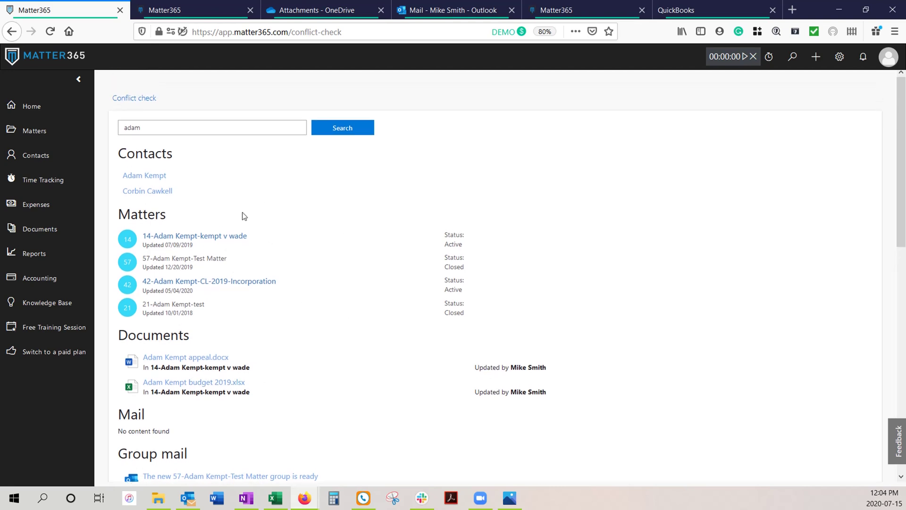
scroll(291, 250, down, 10)
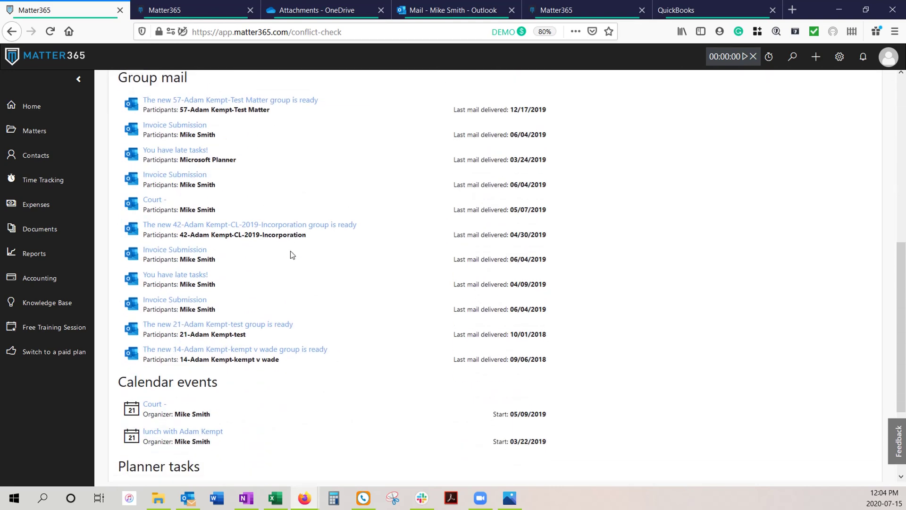
scroll(290, 250, up, 10)
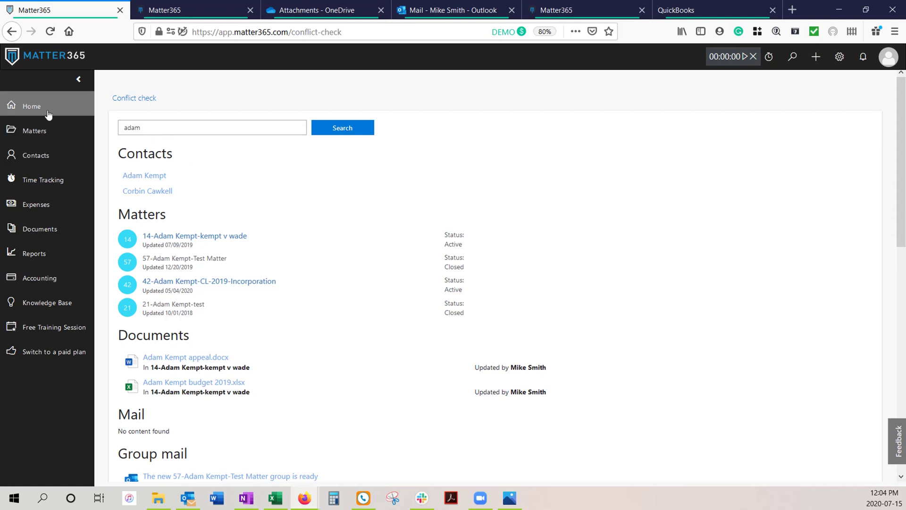
Go back to the Home dashboard from the conflict check results
click(32, 108)
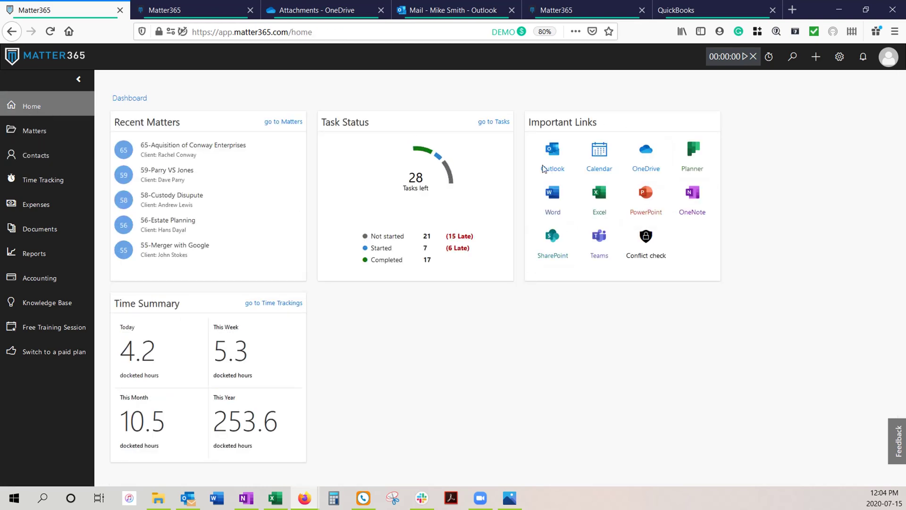